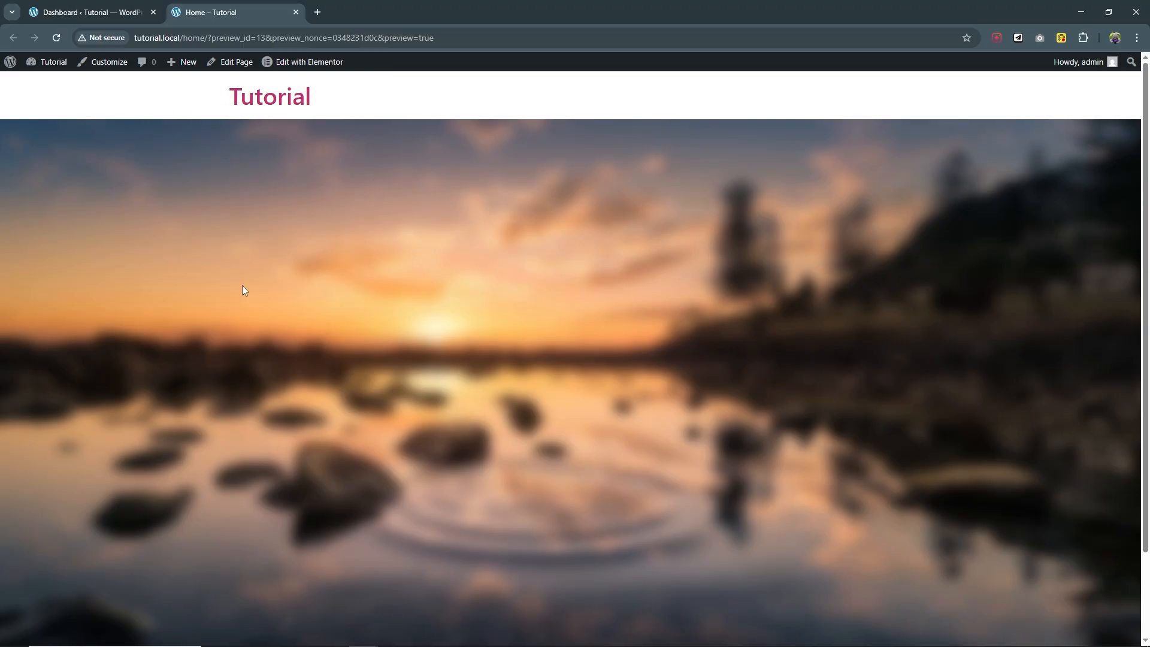
Review the installed plugins in the WordPress dashboard and open the search for adding new plugins.
{"action": "left_click", "coordinate": [123, 12]}
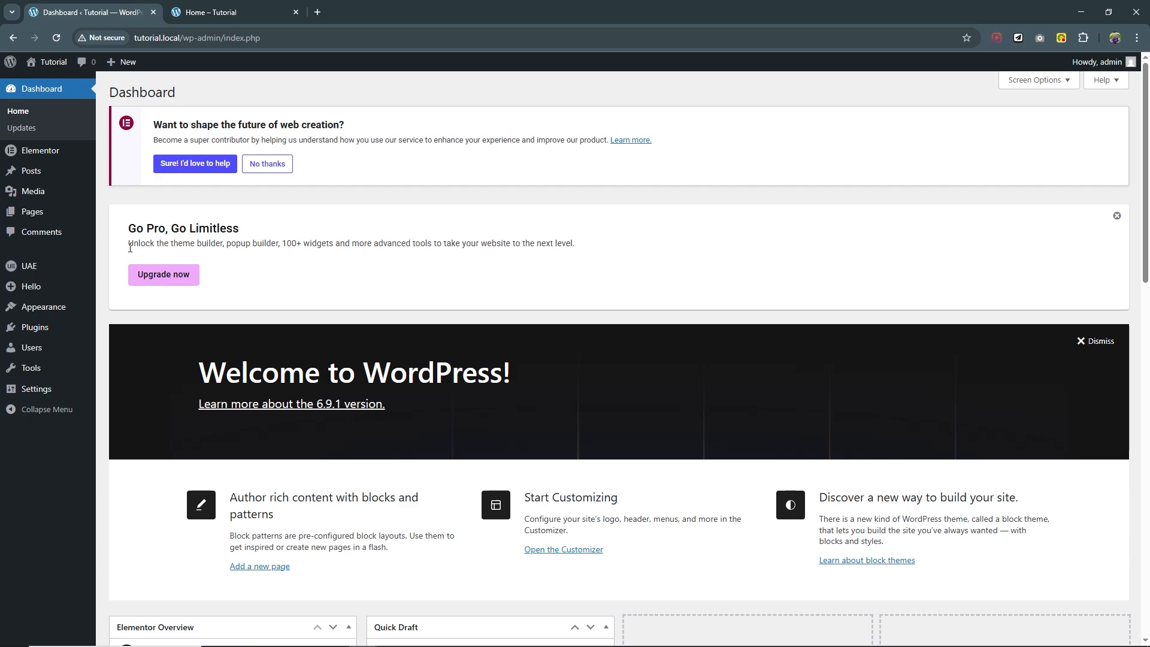
{"action": "left_click", "coordinate": [24, 327]}
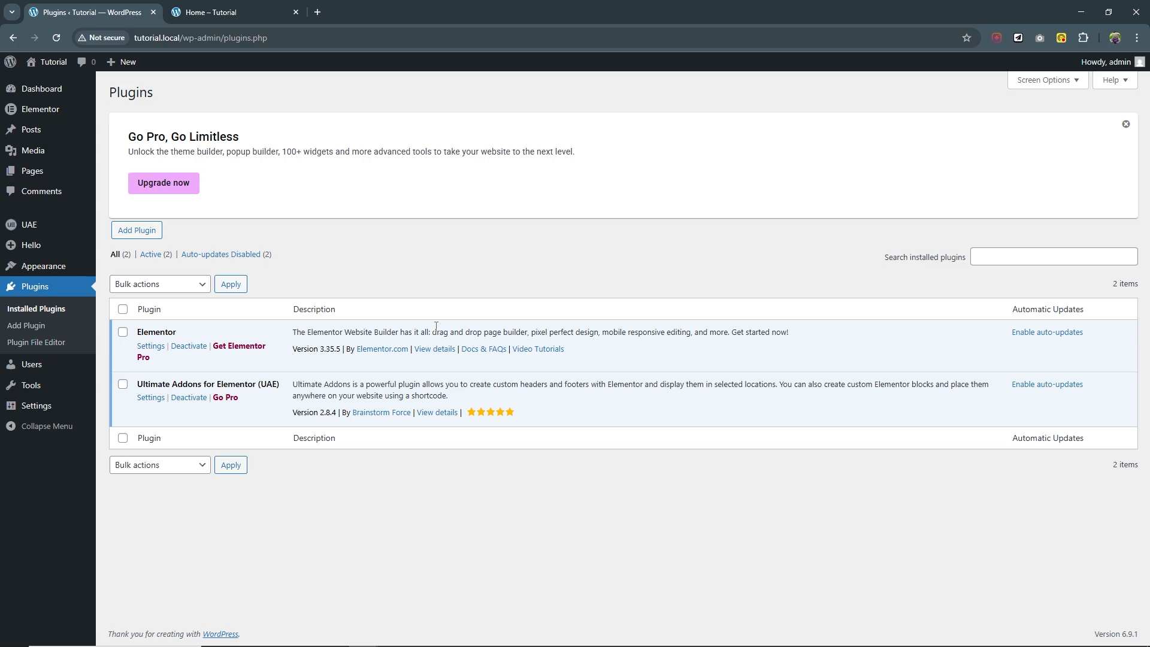
{"action": "left_click", "coordinate": [159, 234]}
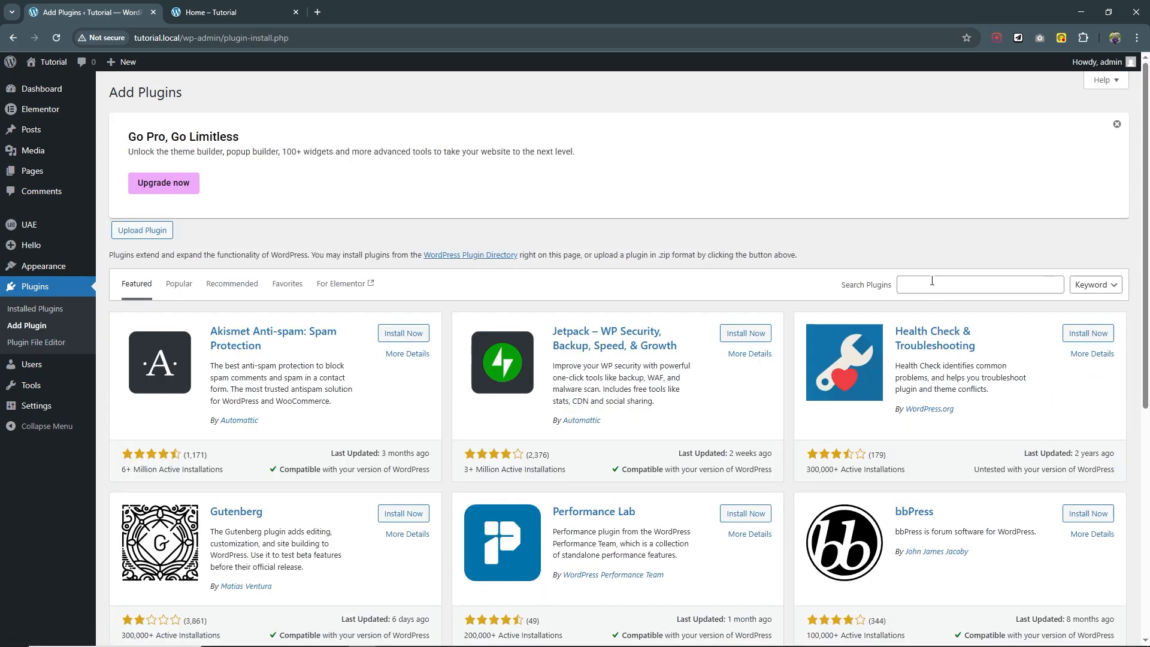
{"action": "left_click", "coordinate": [934, 287]}
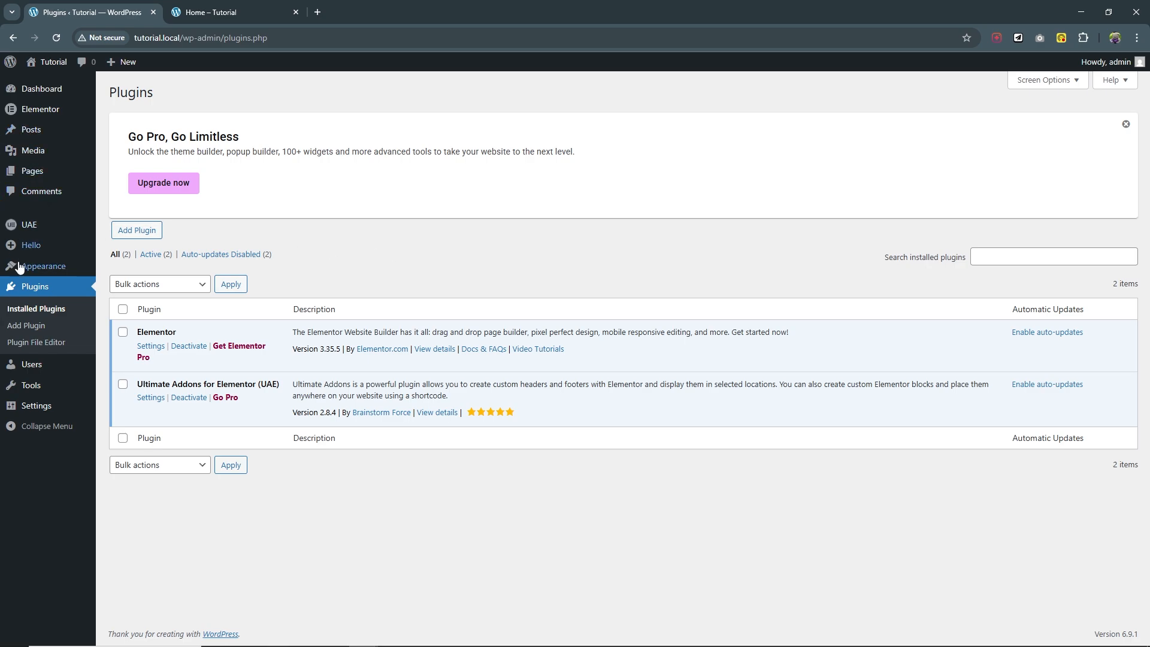
Create a new template in the UAE Header & Footer builder and title it "New Header".
{"action": "mouse_move", "coordinate": [24, 233]}
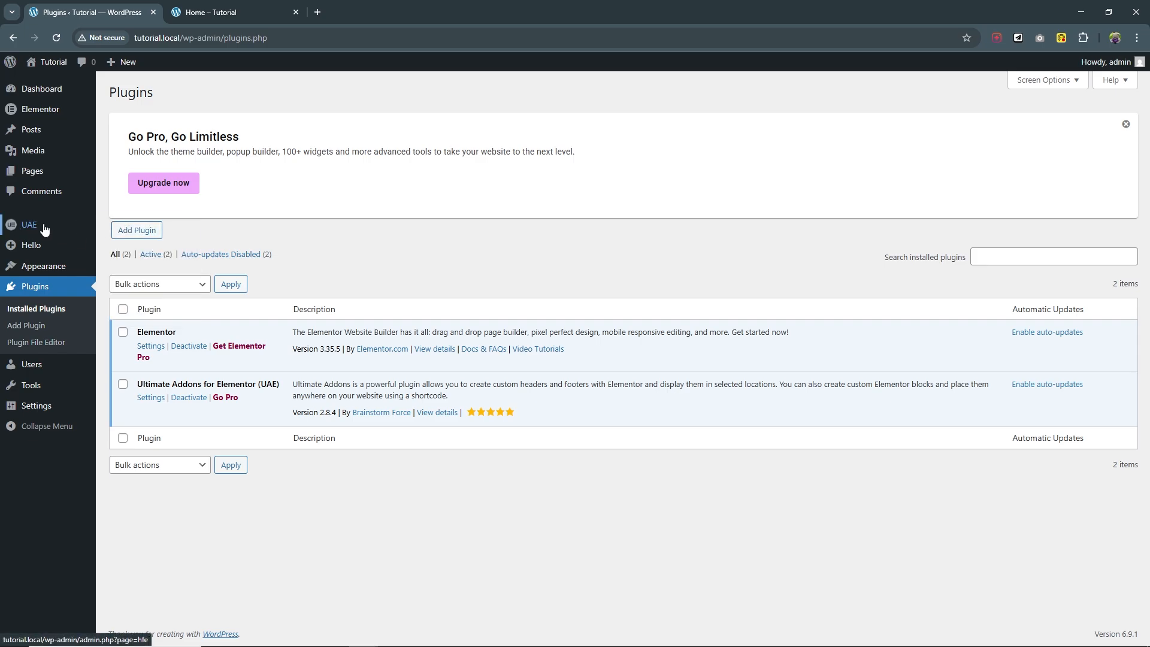
{"action": "left_click", "coordinate": [159, 247]}
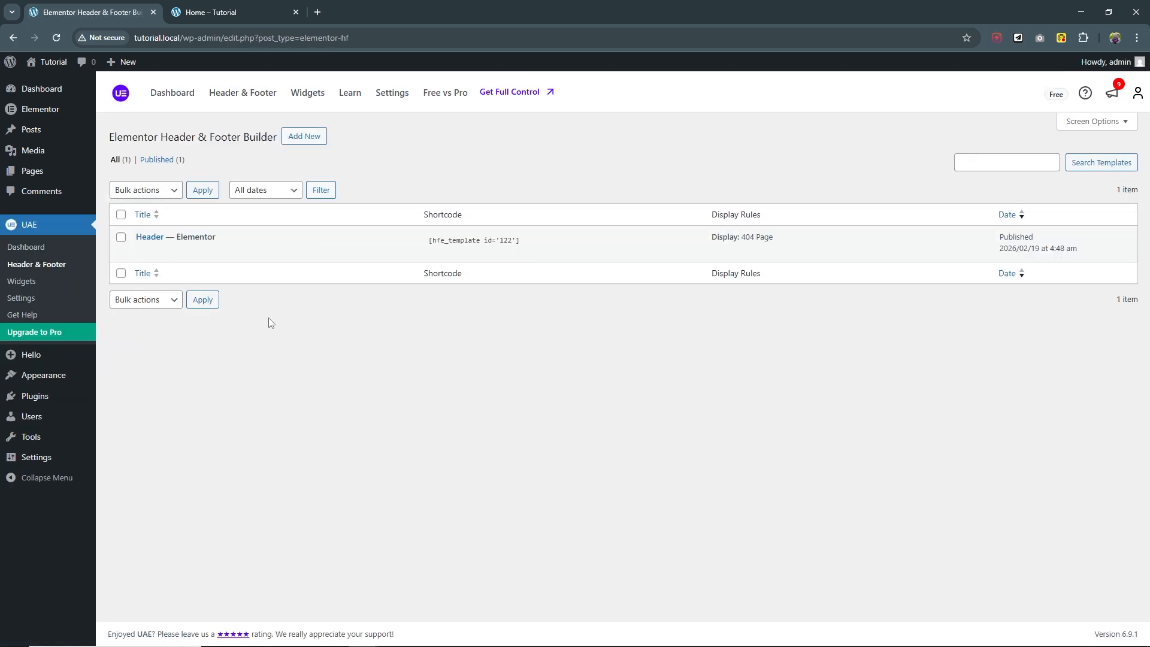
{"action": "left_click", "coordinate": [310, 140]}
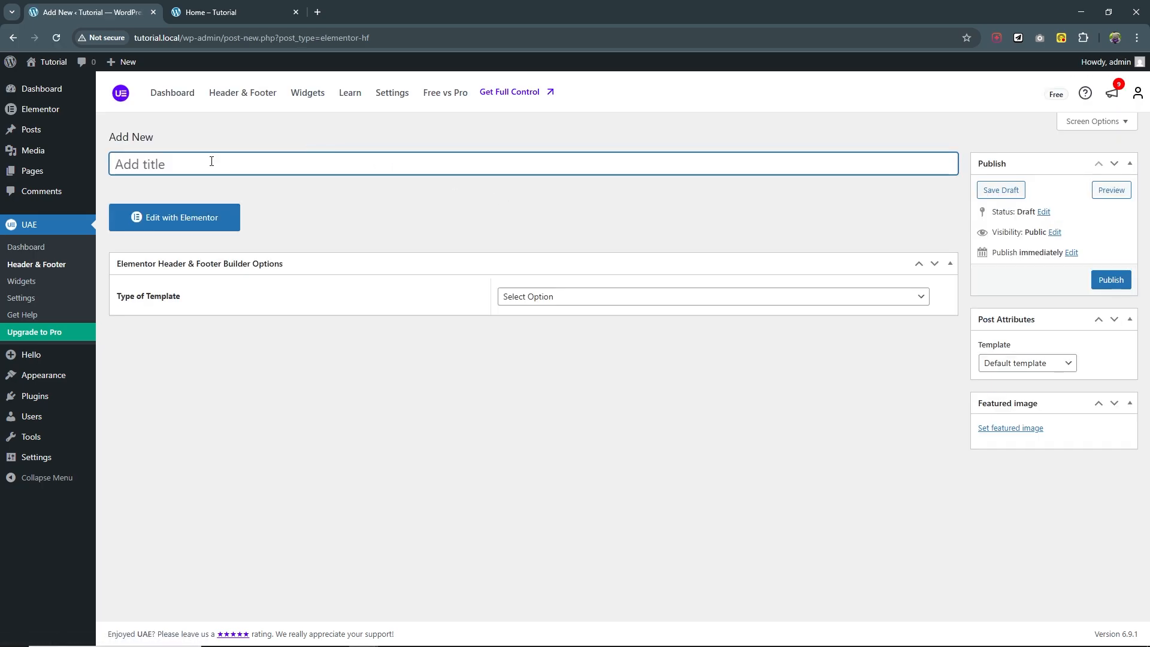
{"action": "type", "text": "New Header"}
{"action": "key", "text": "Return"}
Set the template type to Header, displayed on the Entire Website, and update the template.
{"action": "left_click", "coordinate": [569, 448]}
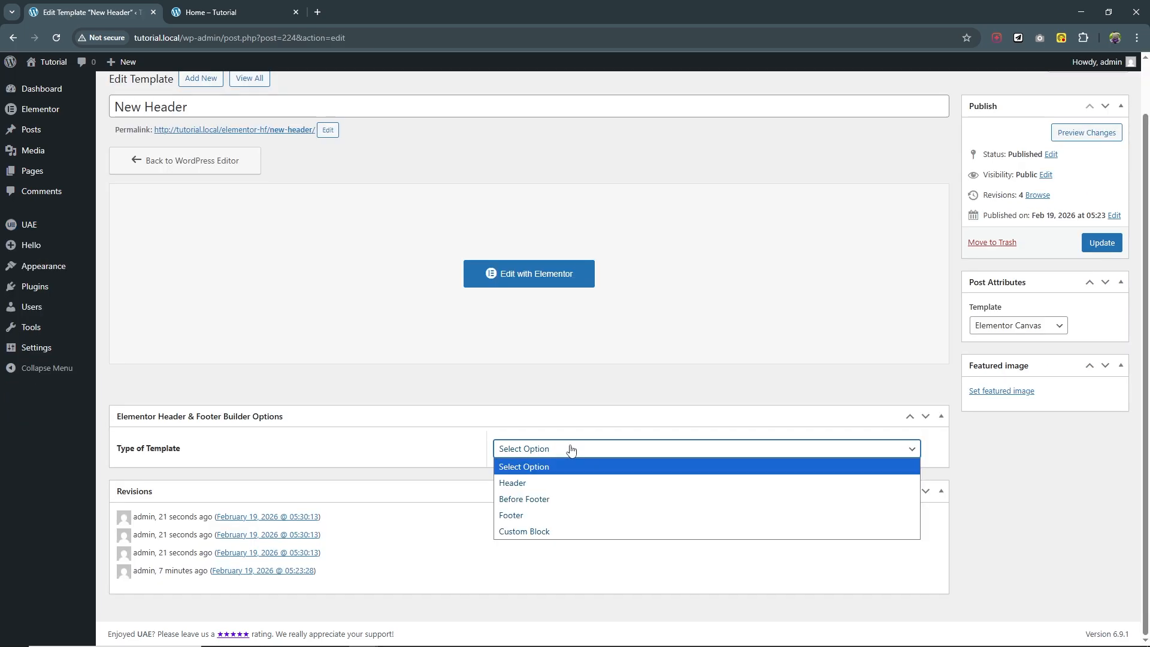
{"action": "left_click", "coordinate": [516, 483]}
{"action": "scroll", "coordinate": [419, 463], "scroll_direction": "down", "scroll_amount": 1}
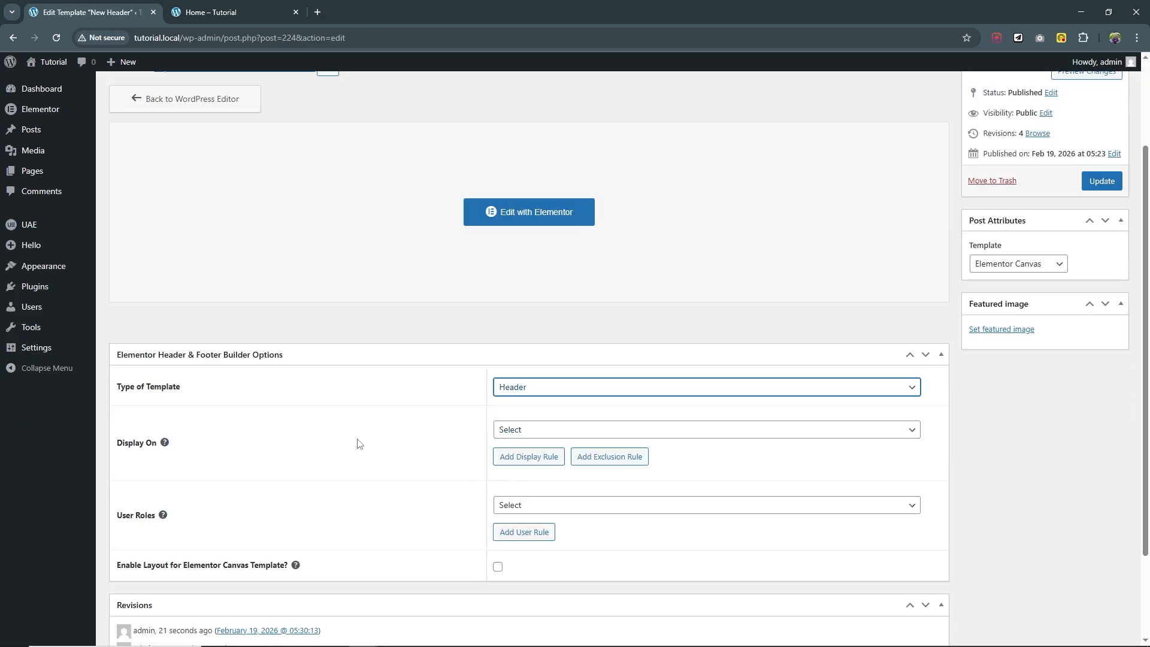
{"action": "left_click", "coordinate": [537, 432]}
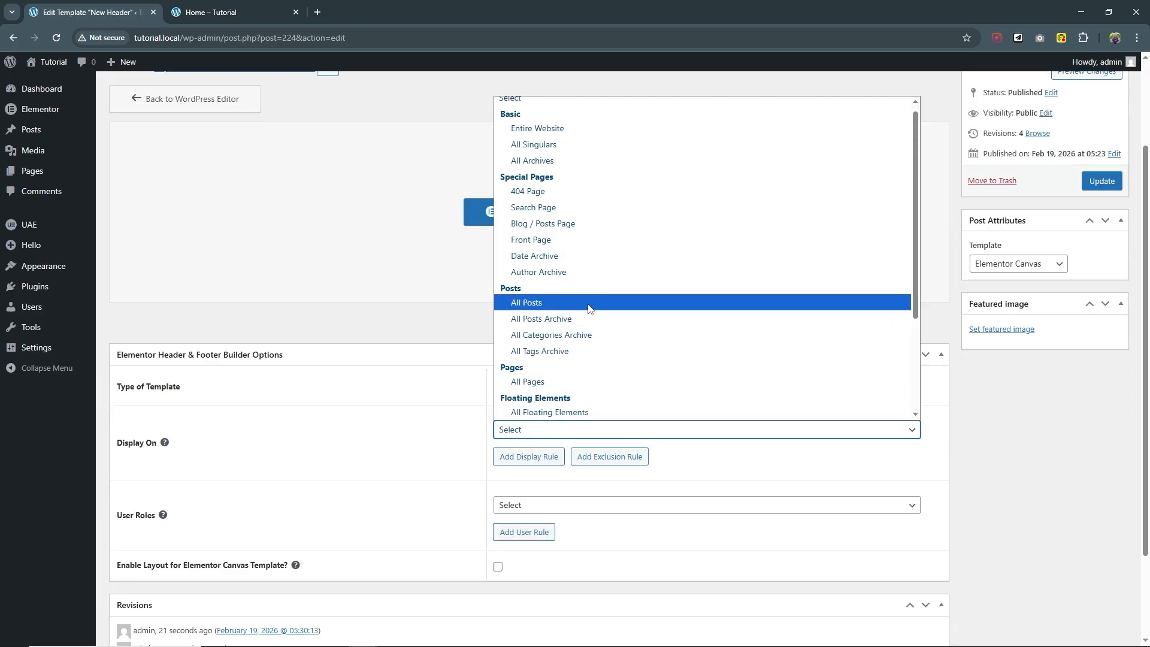
{"action": "scroll", "coordinate": [603, 216], "scroll_direction": "up", "scroll_amount": 1}
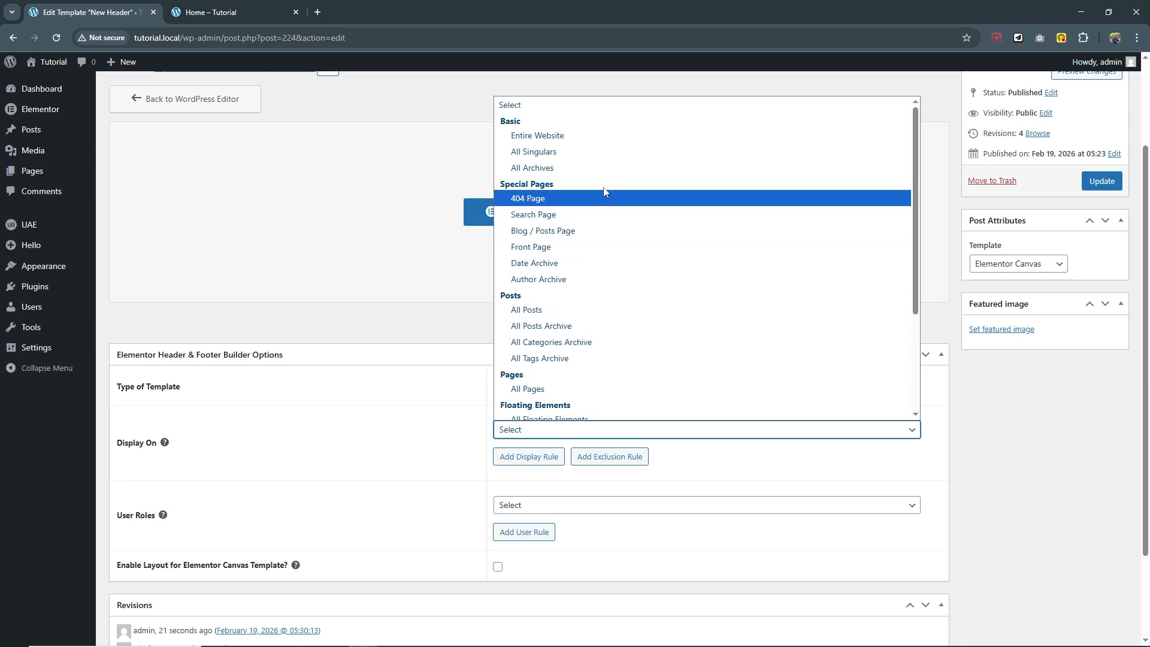
{"action": "left_click", "coordinate": [552, 138]}
{"action": "left_click", "coordinate": [1102, 181]}
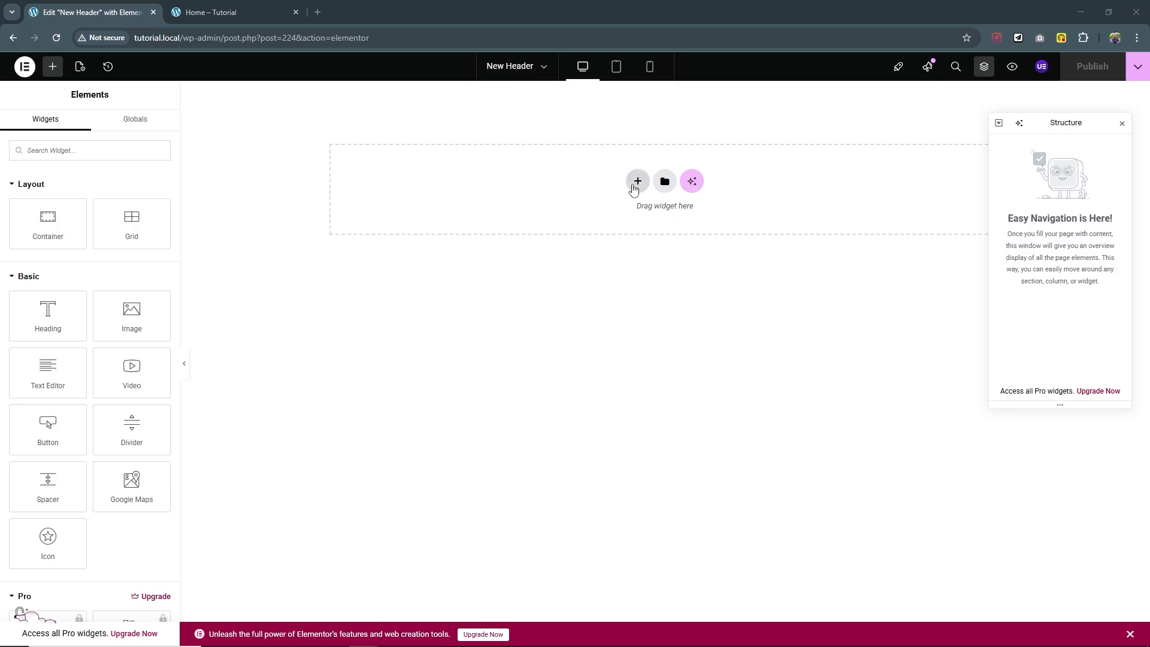
Add a row-direction flexbox container to the New Header template in Elementor.
{"action": "left_click", "coordinate": [636, 185]}
{"action": "left_click", "coordinate": [626, 227]}
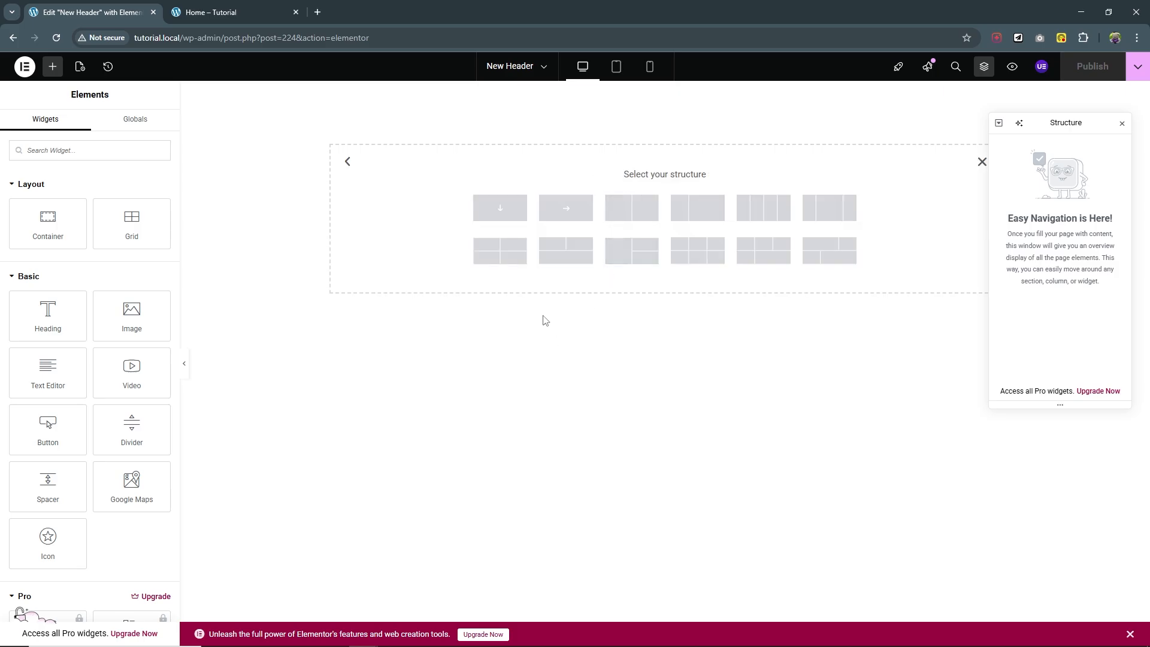
{"action": "left_click", "coordinate": [569, 214]}
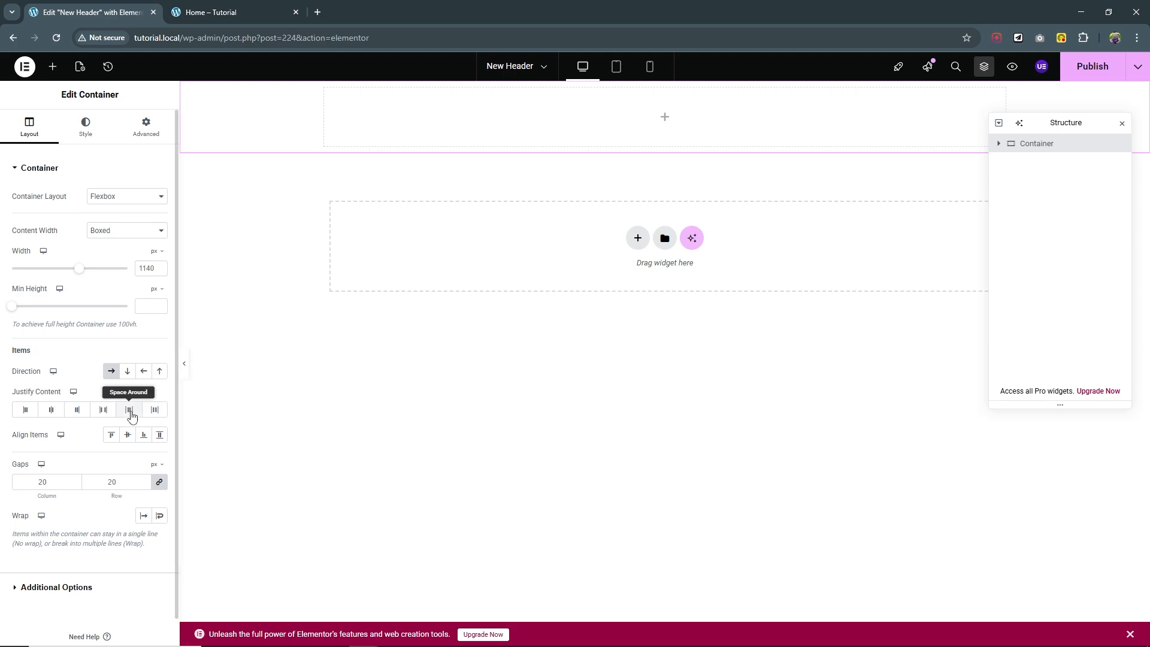
Set the container's content to Space Around, center-align its items, and set a 7 rem column gap with a 0 row gap.
{"action": "left_click", "coordinate": [131, 413]}
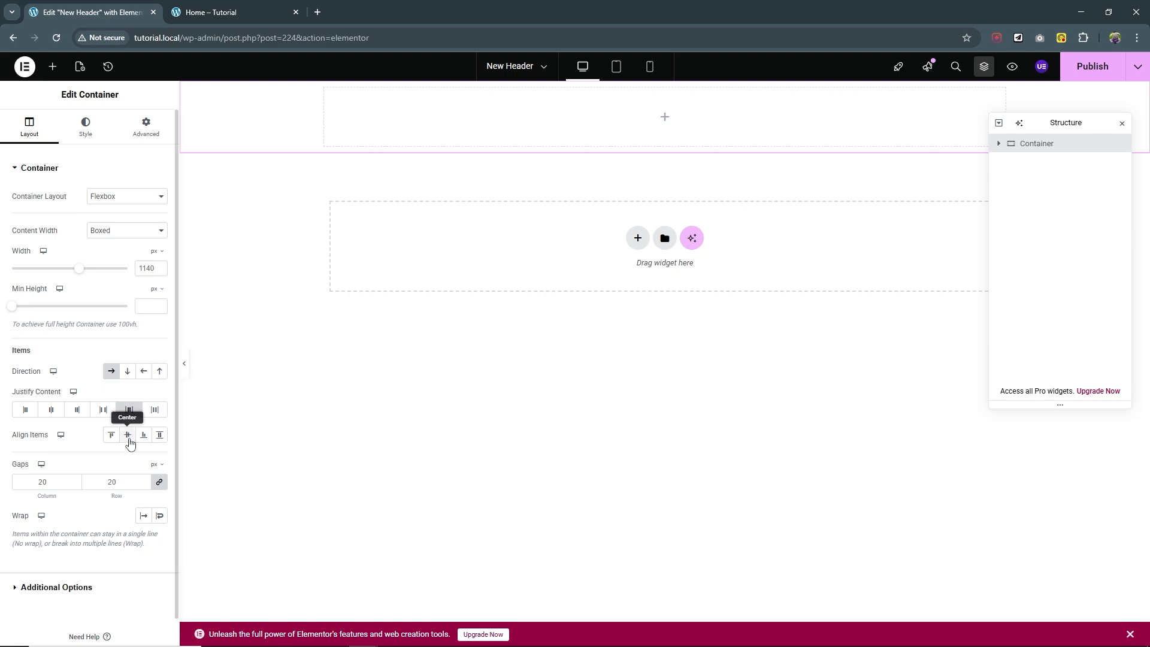
{"action": "left_click", "coordinate": [128, 439]}
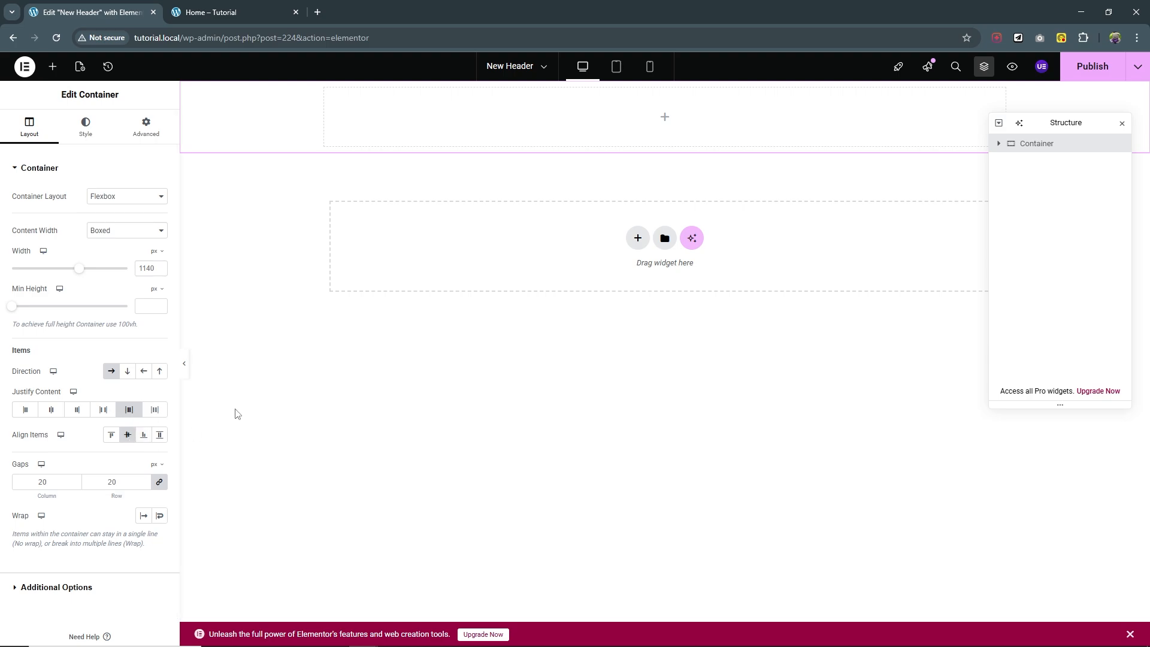
{"action": "left_click", "coordinate": [157, 464]}
{"action": "left_click", "coordinate": [154, 519]}
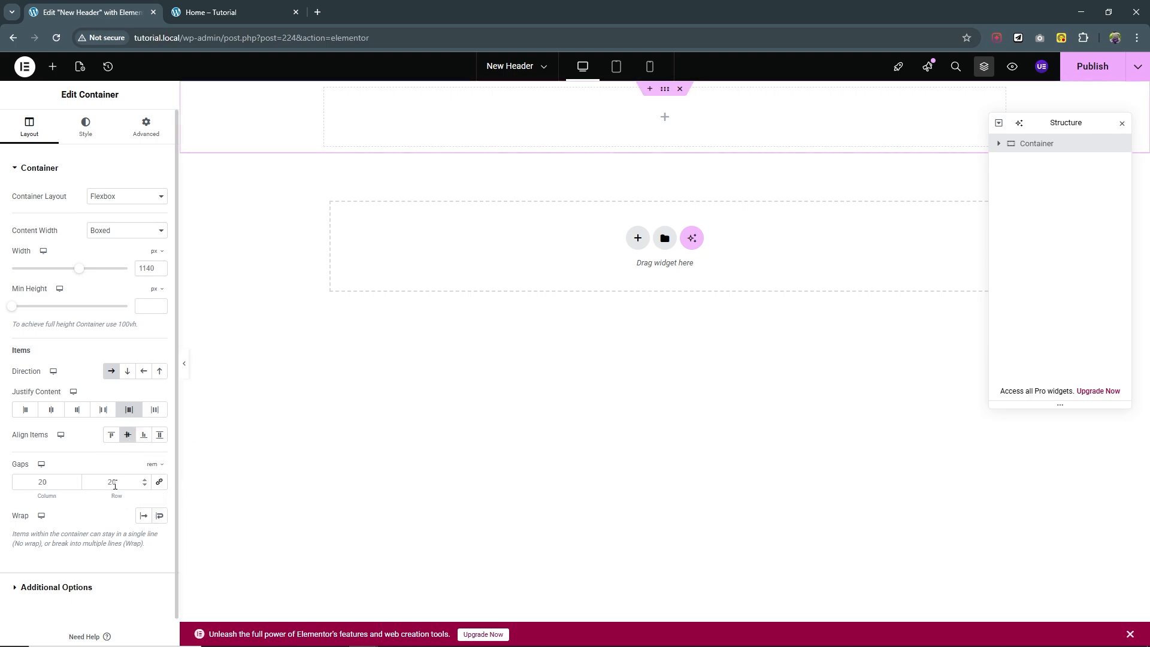
{"action": "type", "text": "7"}
Give the header container a solid dark grey background color (#464646).
{"action": "left_click", "coordinate": [85, 129]}
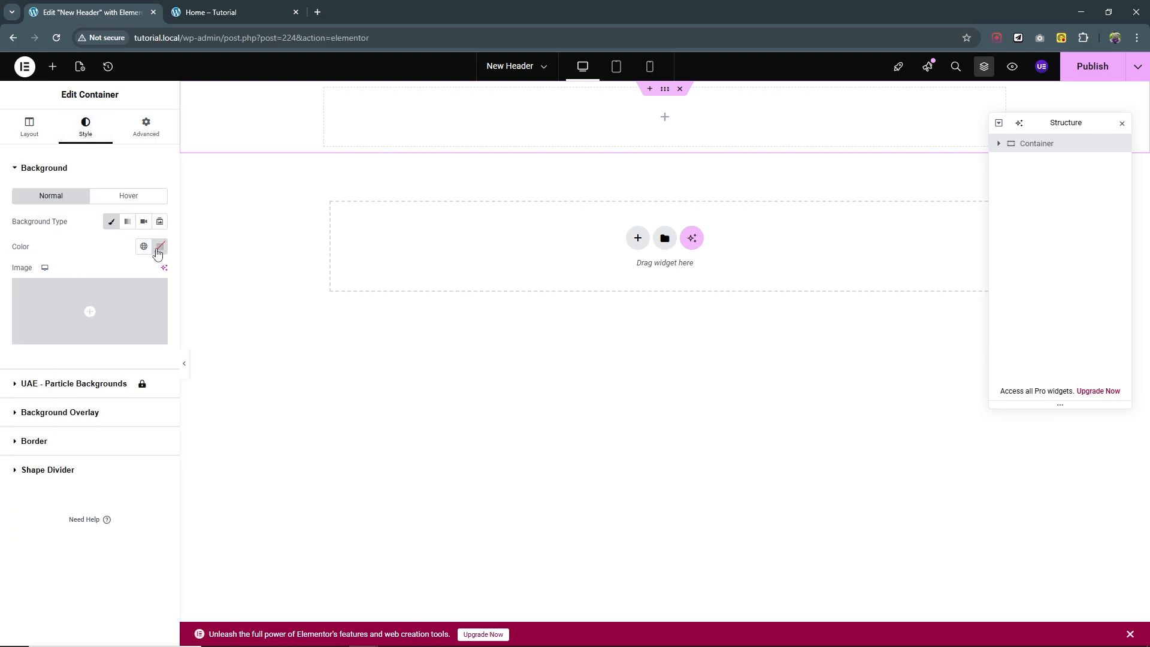
{"action": "left_click", "coordinate": [159, 247]}
{"action": "left_click_drag", "start_coordinate": [108, 363], "coordinate": [80, 363]}
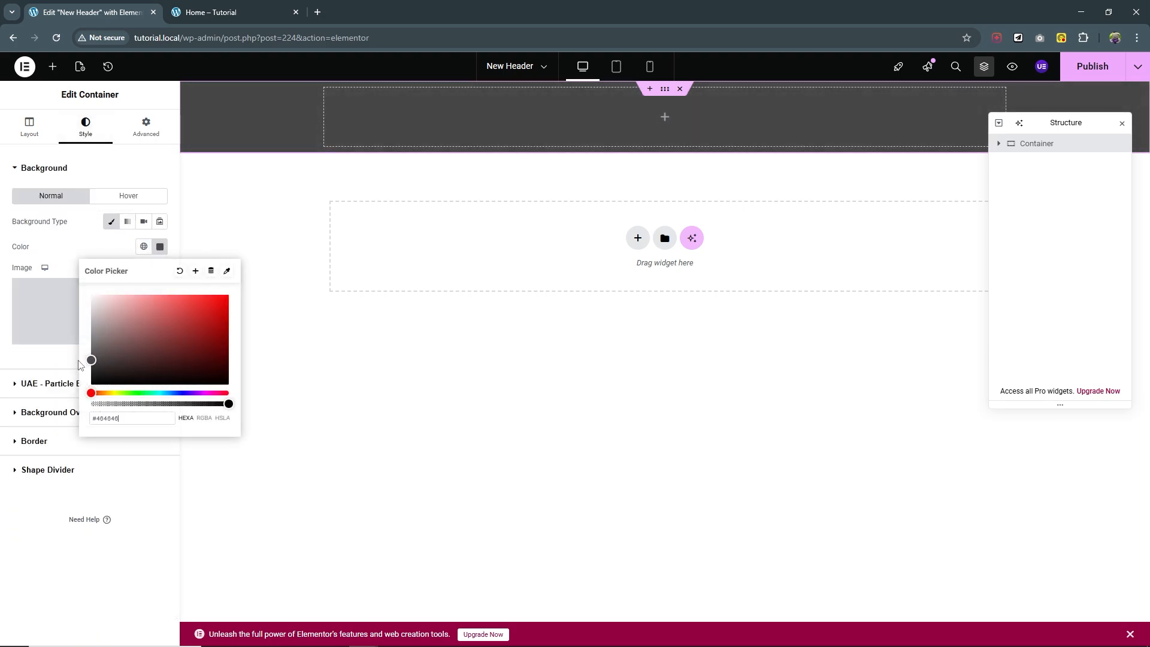
Unlink the container's margin and padding values, and set its top and bottom padding to 1 rem.
{"action": "left_click", "coordinate": [147, 128]}
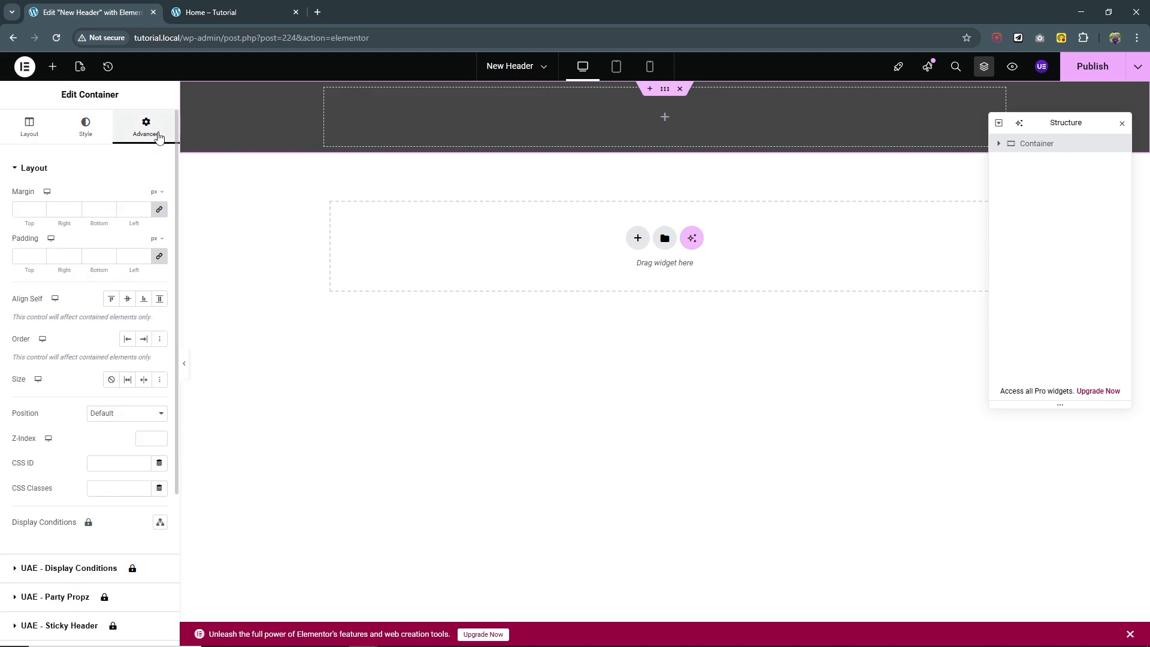
{"action": "left_click", "coordinate": [159, 209]}
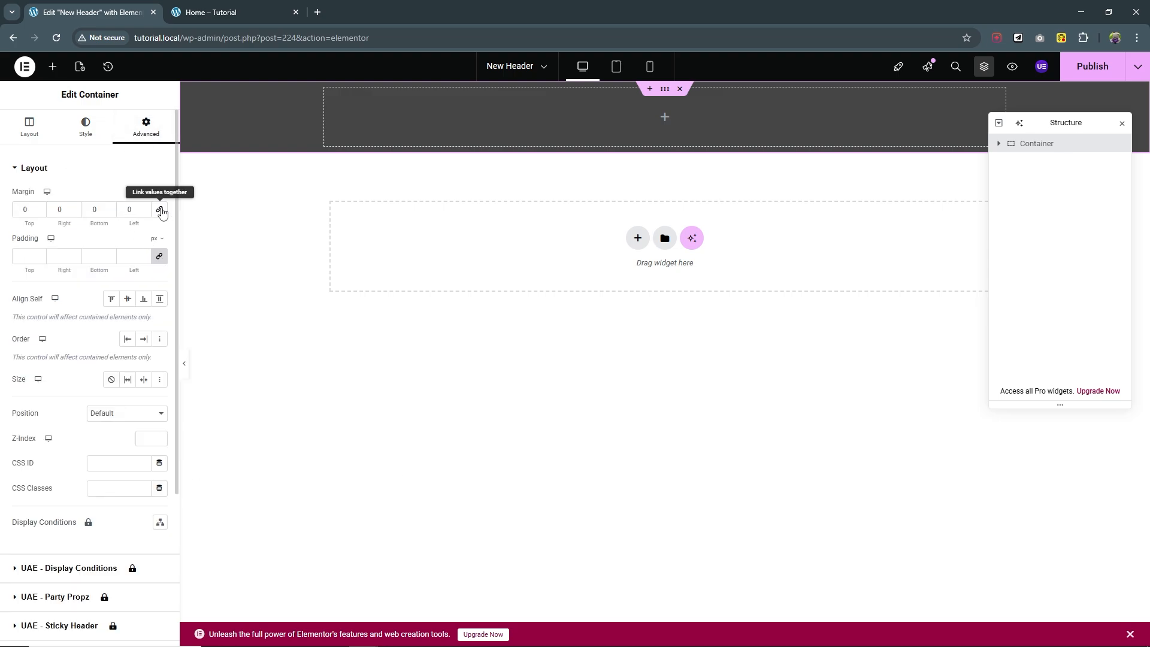
{"action": "left_click", "coordinate": [160, 259]}
{"action": "left_click", "coordinate": [156, 238]}
{"action": "left_click", "coordinate": [154, 292]}
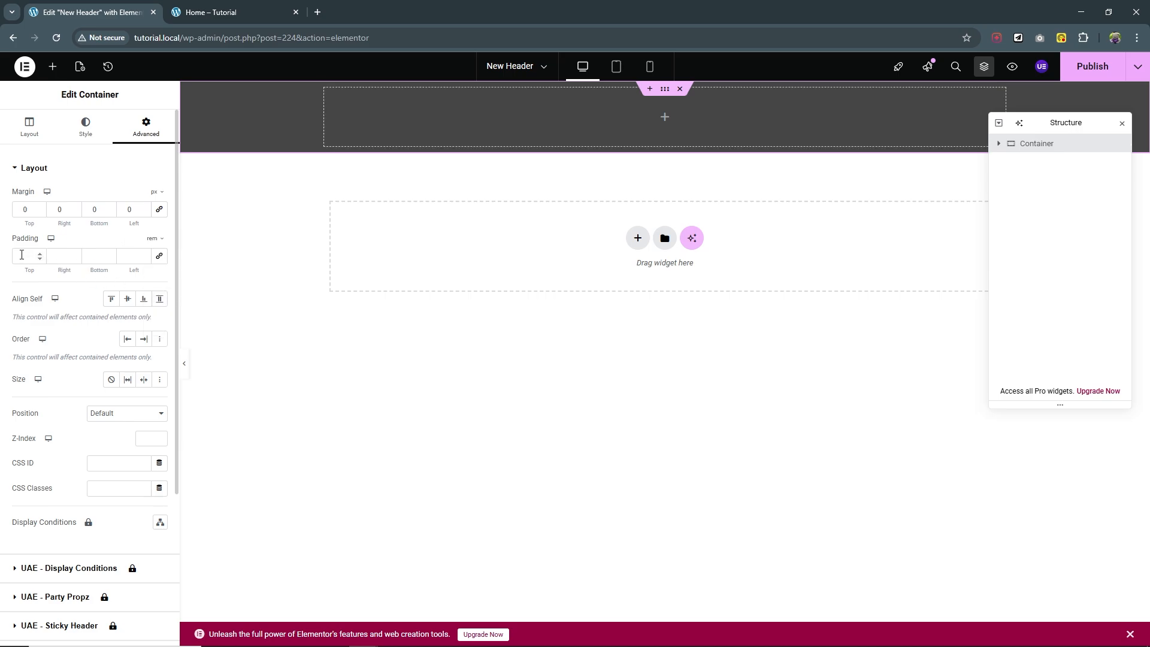
{"action": "type", "text": "1"}
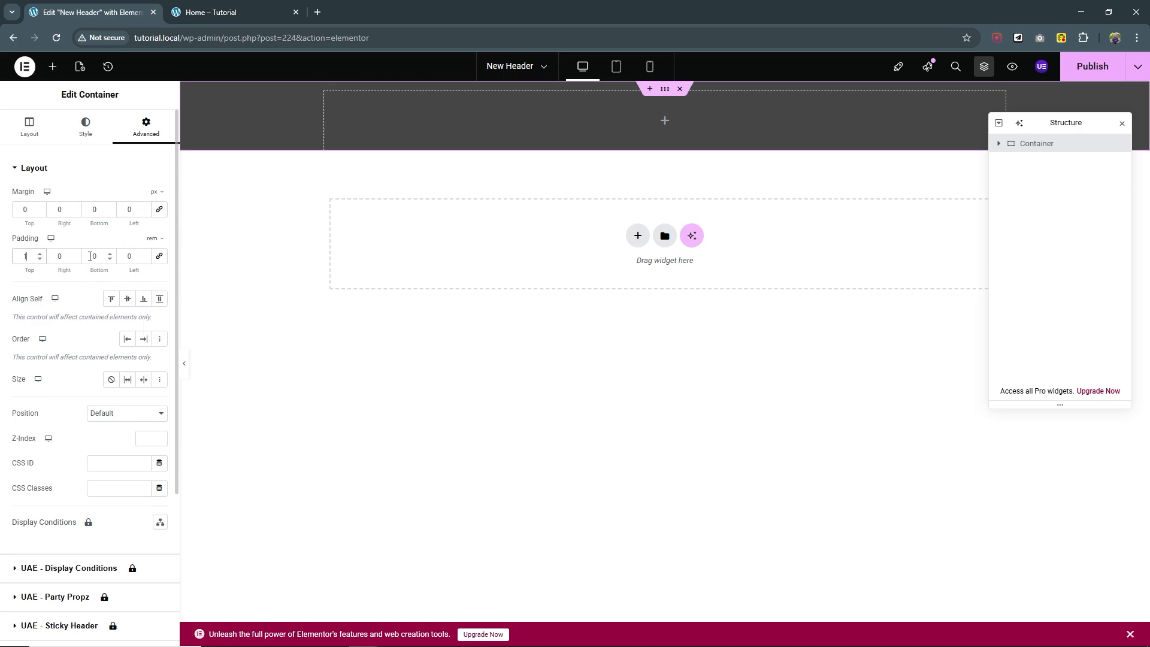
{"action": "type", "text": "1"}
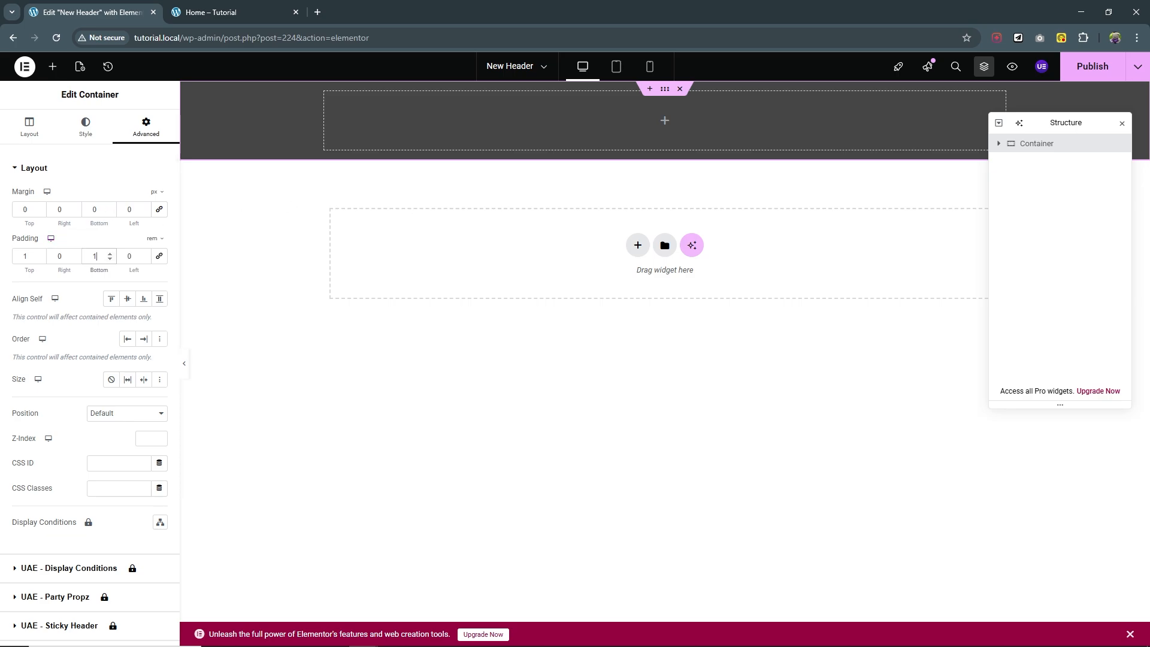
Add two nested containers side by side inside the header's parent container.
{"action": "left_click", "coordinate": [1001, 148]}
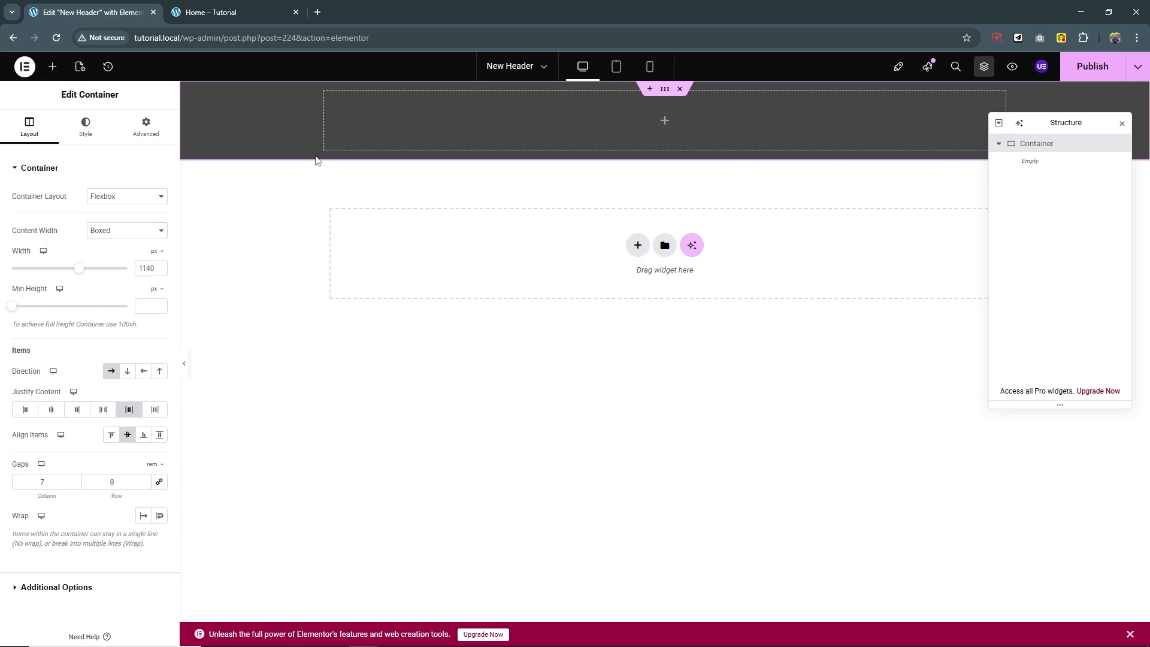
{"action": "left_click", "coordinate": [52, 66]}
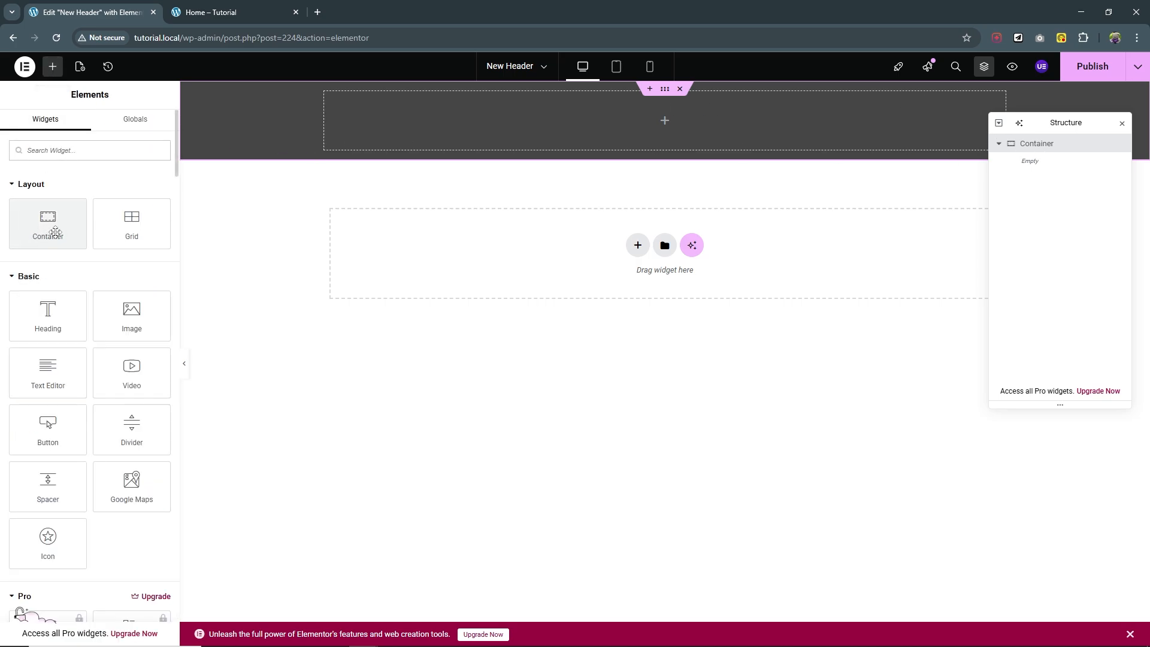
{"action": "left_click", "coordinate": [54, 232]}
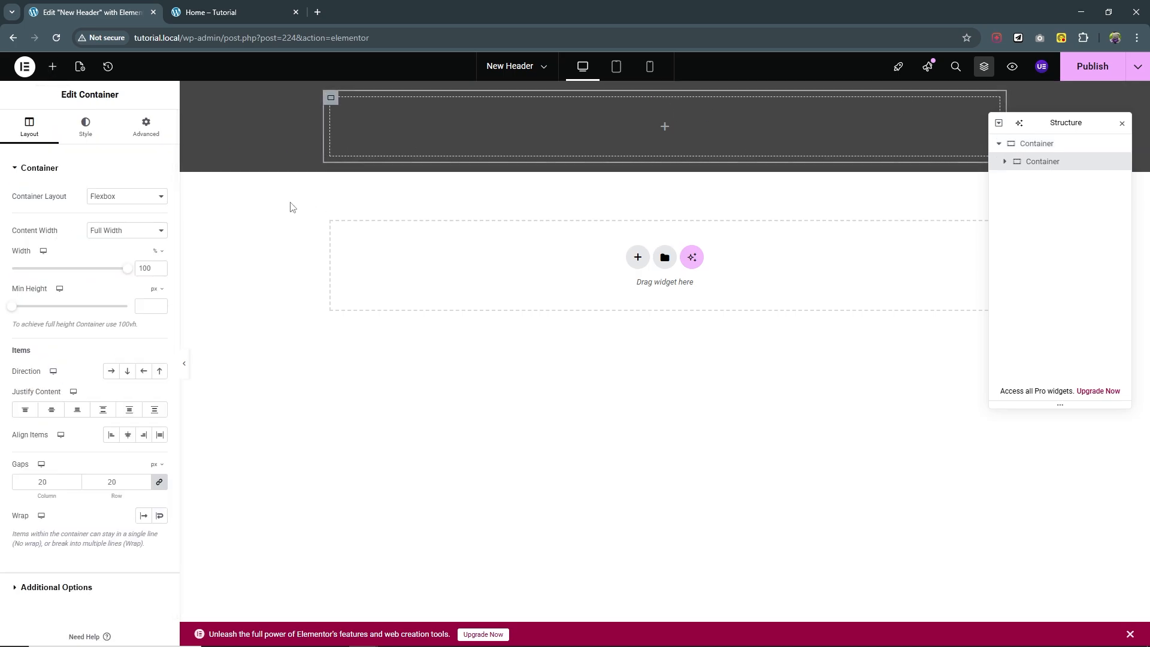
{"action": "left_click", "coordinate": [1013, 144]}
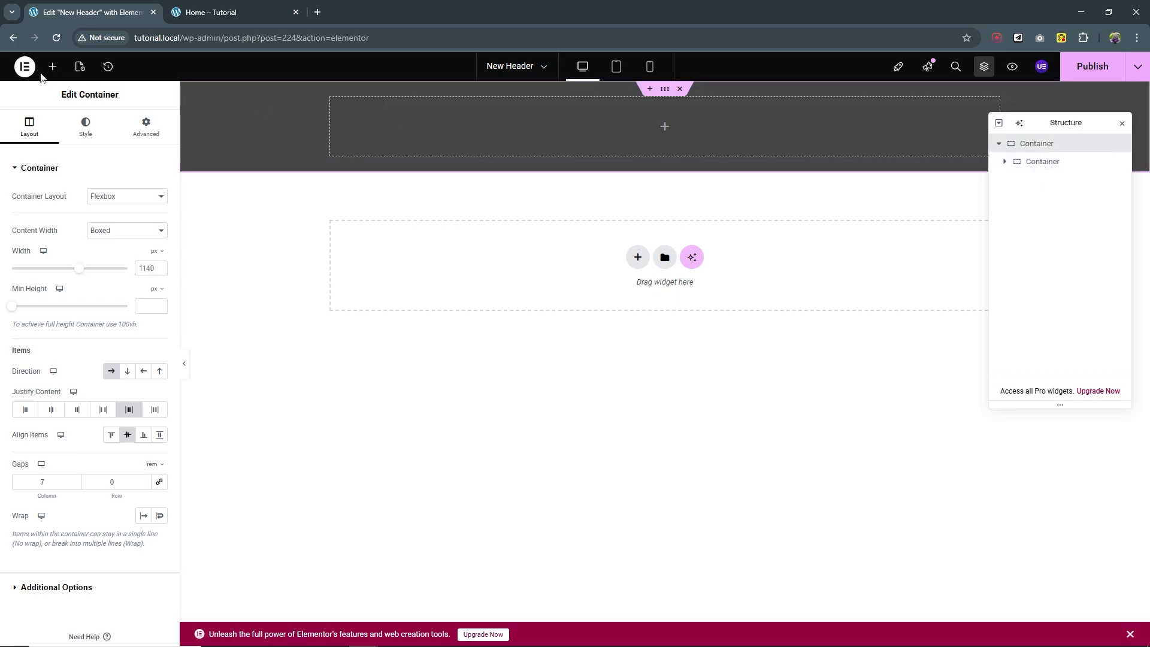
{"action": "left_click", "coordinate": [51, 67]}
{"action": "left_click", "coordinate": [53, 226]}
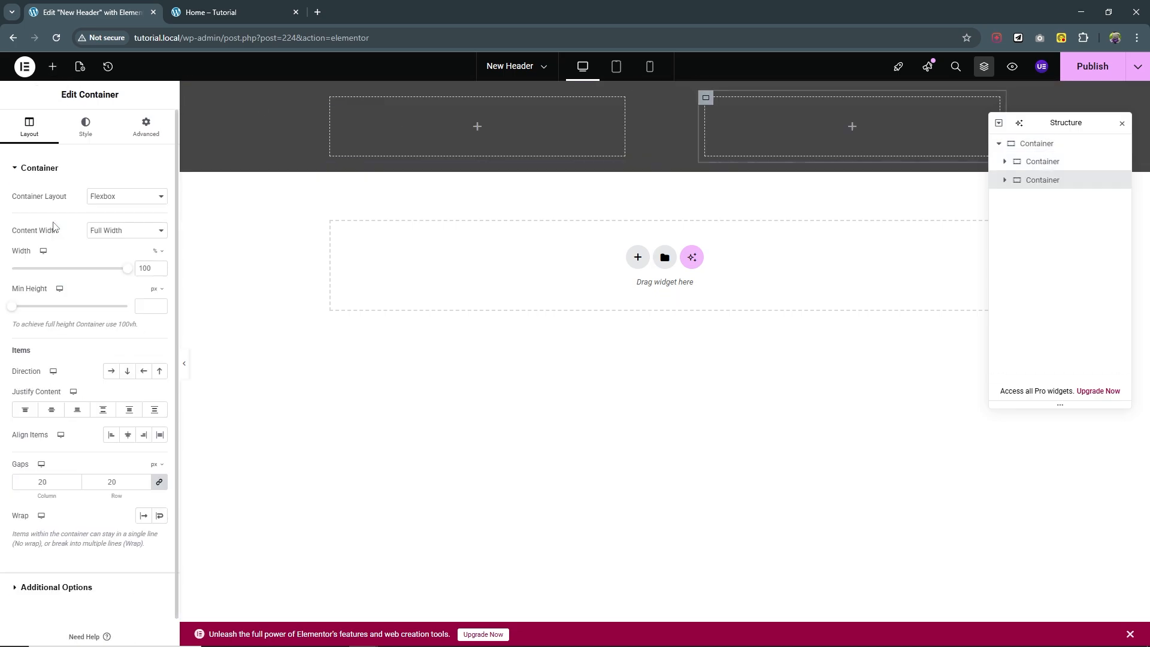
Add a button to the parent container after the two inner containers, and move the Structure window clear of it.
{"action": "left_click", "coordinate": [1039, 150]}
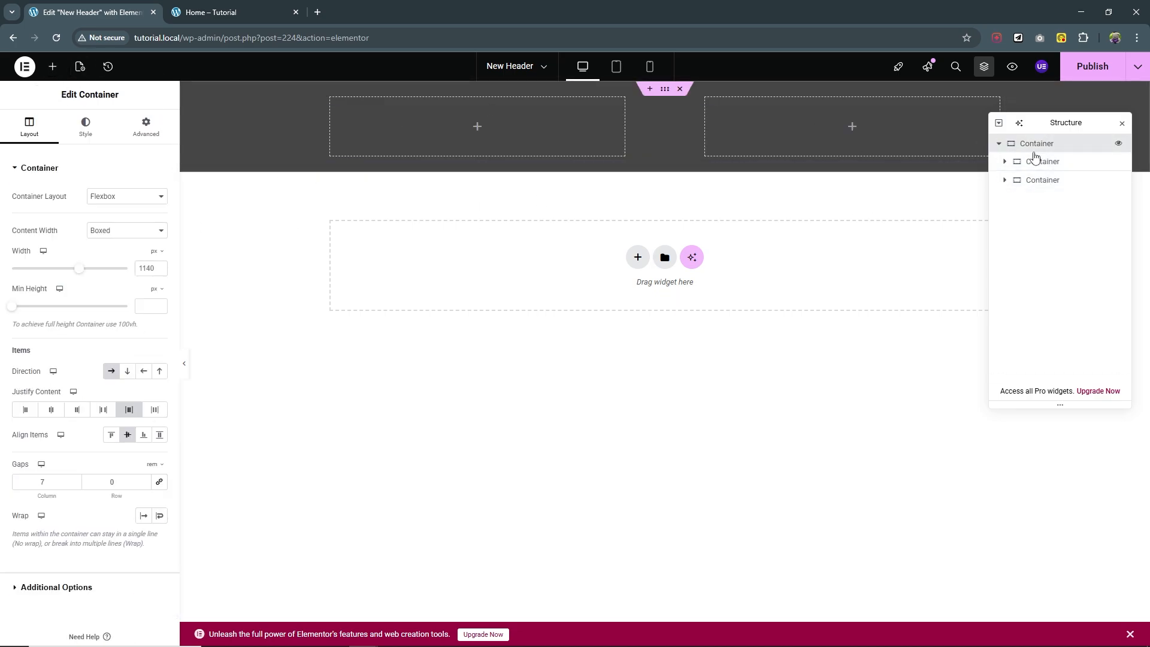
{"action": "left_click", "coordinate": [52, 66]}
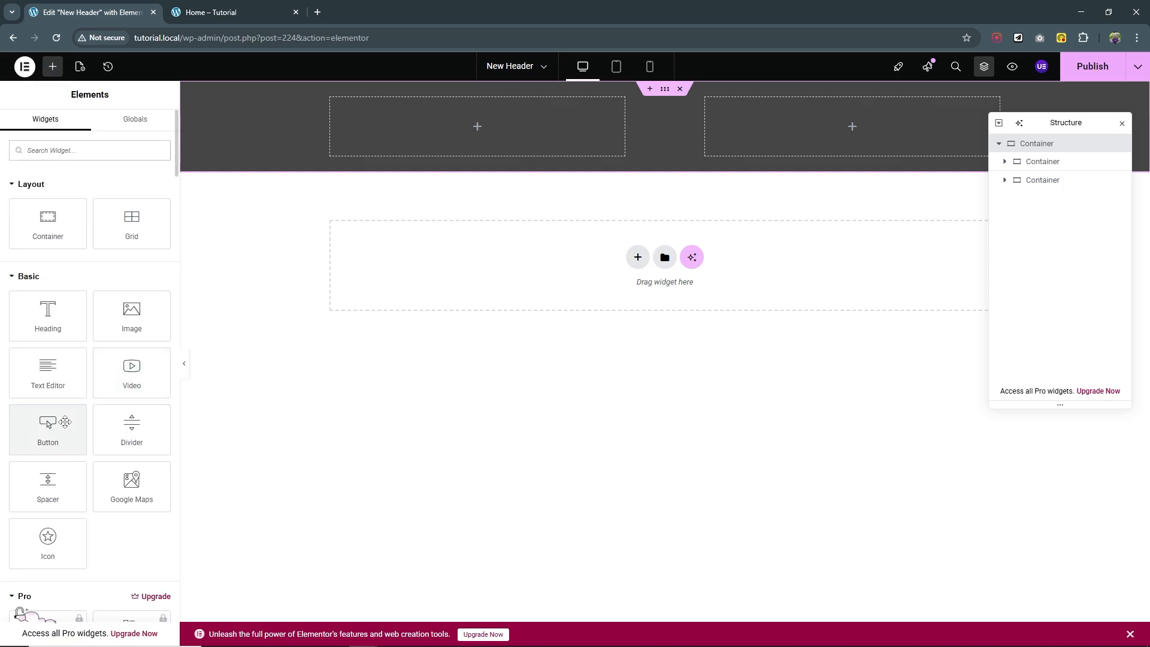
{"action": "left_click", "coordinate": [65, 422]}
{"action": "left_click_drag", "start_coordinate": [1065, 149], "coordinate": [953, 276]}
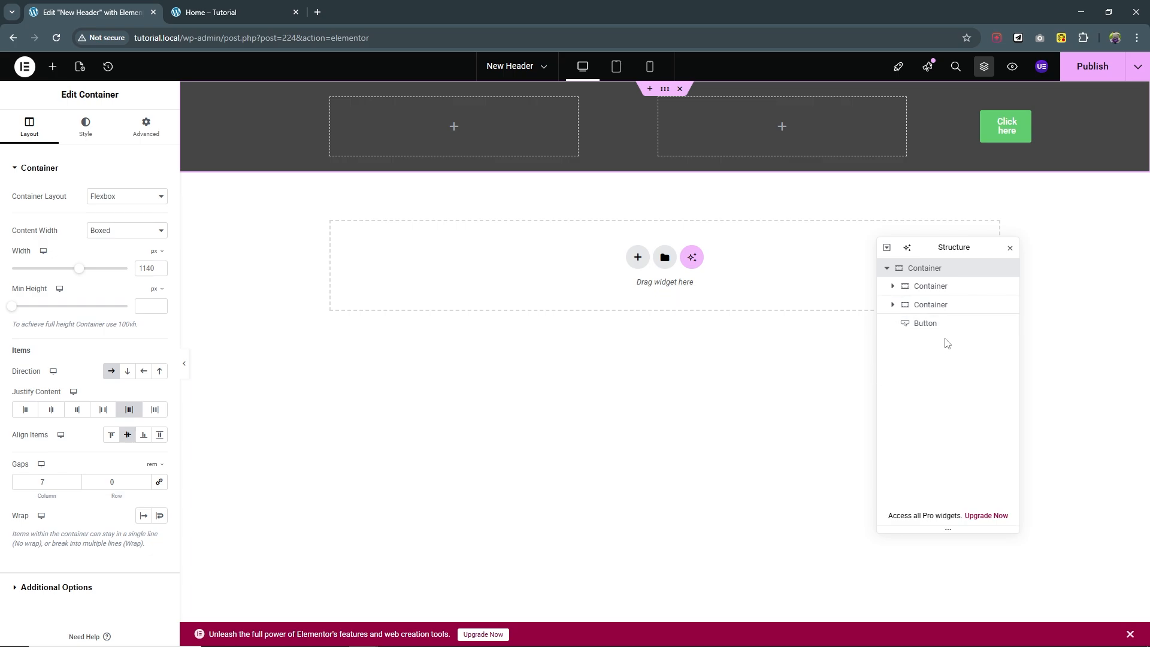
Set the first inner container's width to 30% and the second inner container's width to 60%.
{"action": "left_click", "coordinate": [934, 293]}
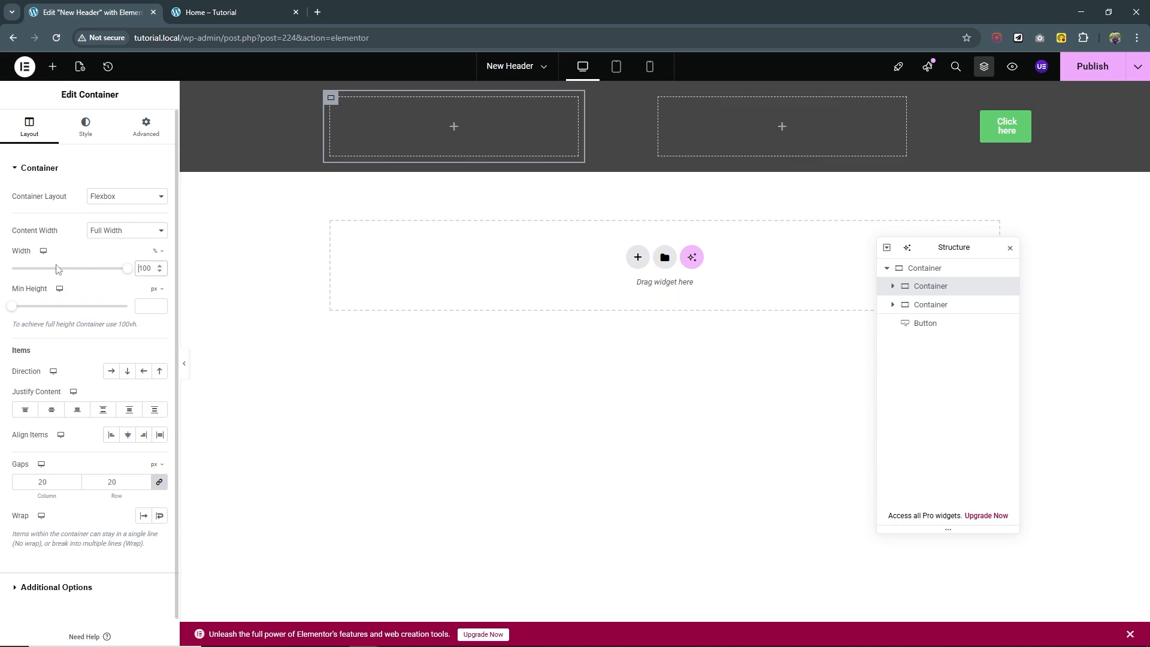
{"action": "type", "text": "30"}
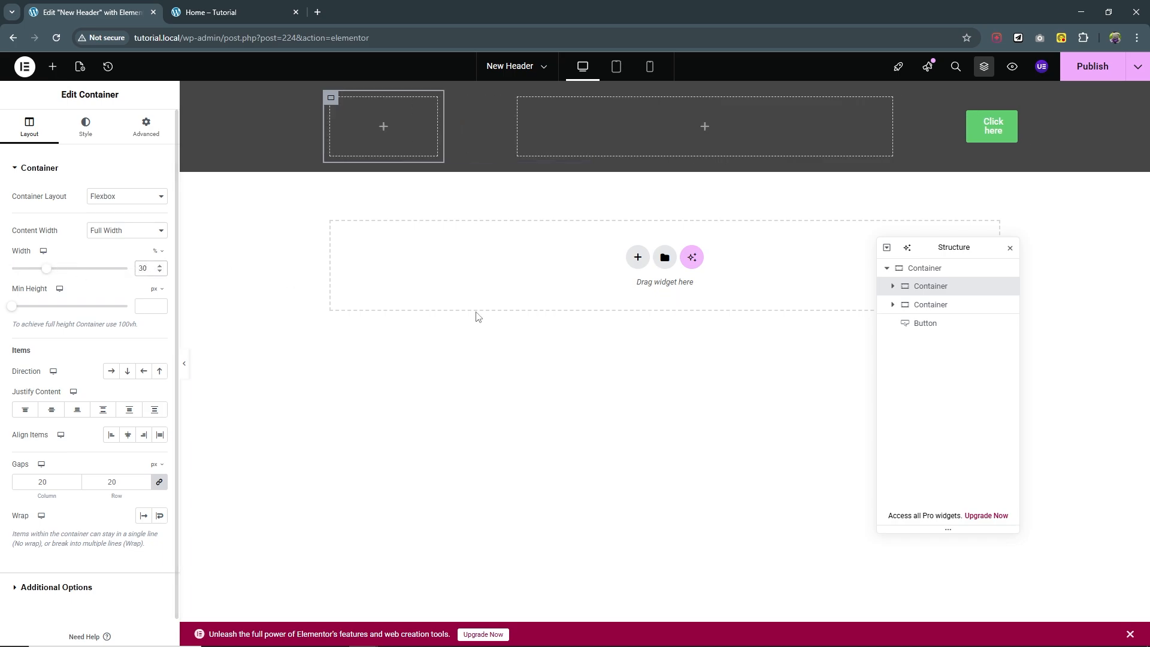
{"action": "left_click", "coordinate": [939, 305]}
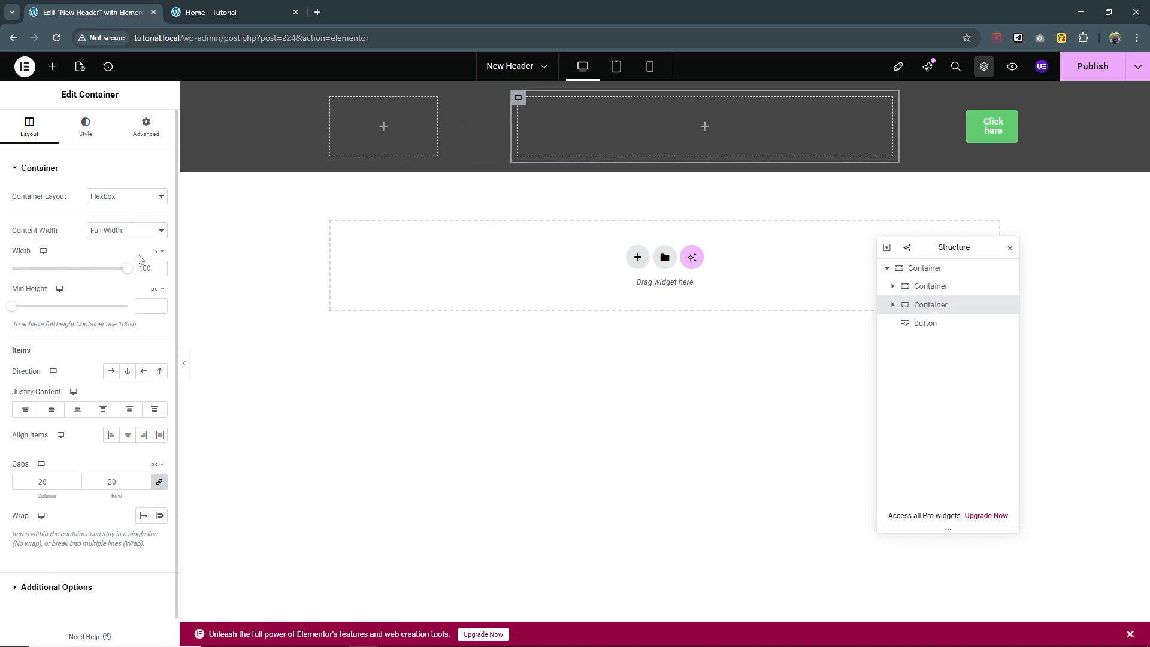
{"action": "type", "text": "60"}
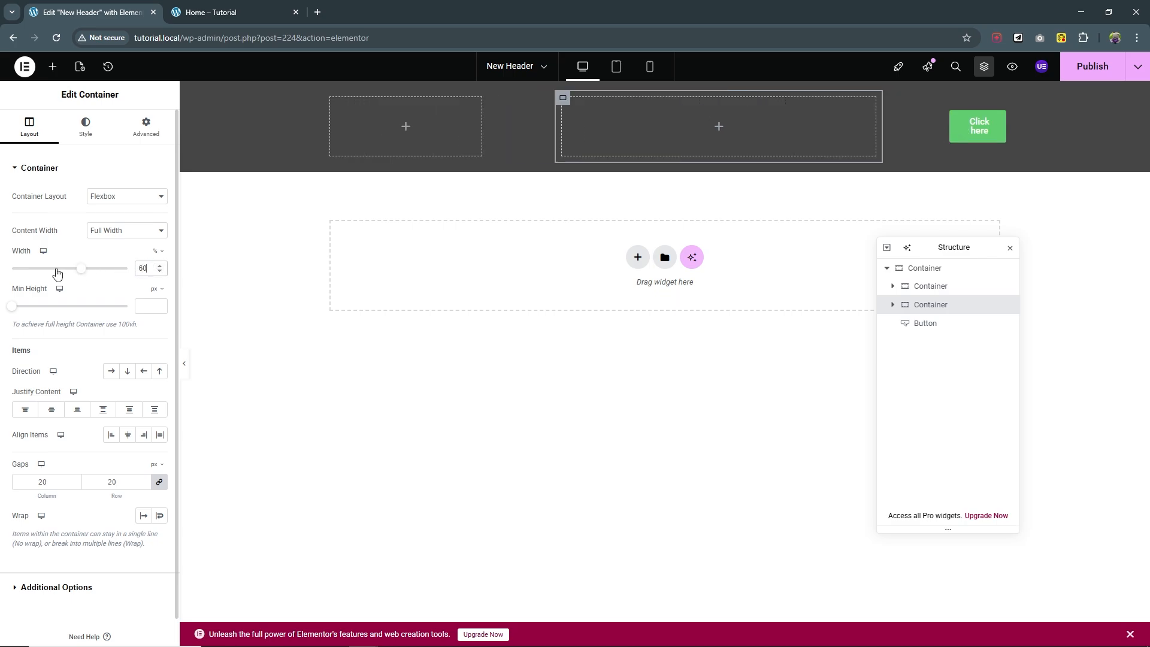
Give the header button a custom width of 30%.
{"action": "left_click", "coordinate": [925, 324]}
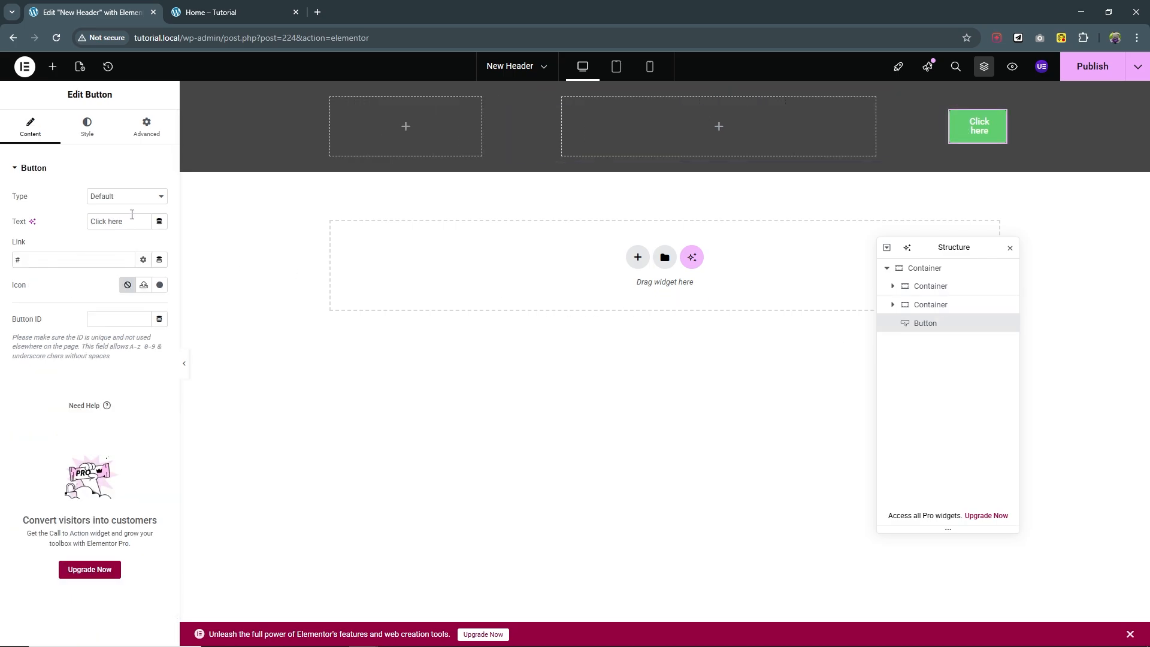
{"action": "left_click", "coordinate": [148, 136]}
{"action": "left_click", "coordinate": [147, 292]}
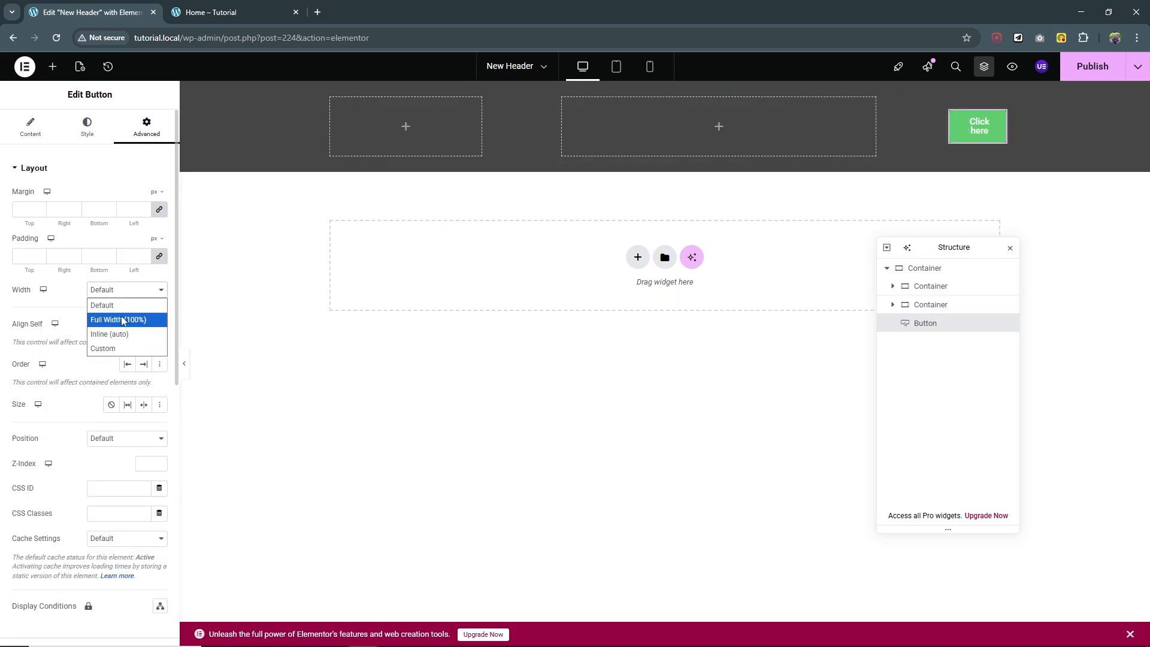
{"action": "left_click", "coordinate": [120, 347]}
{"action": "left_click", "coordinate": [151, 323]}
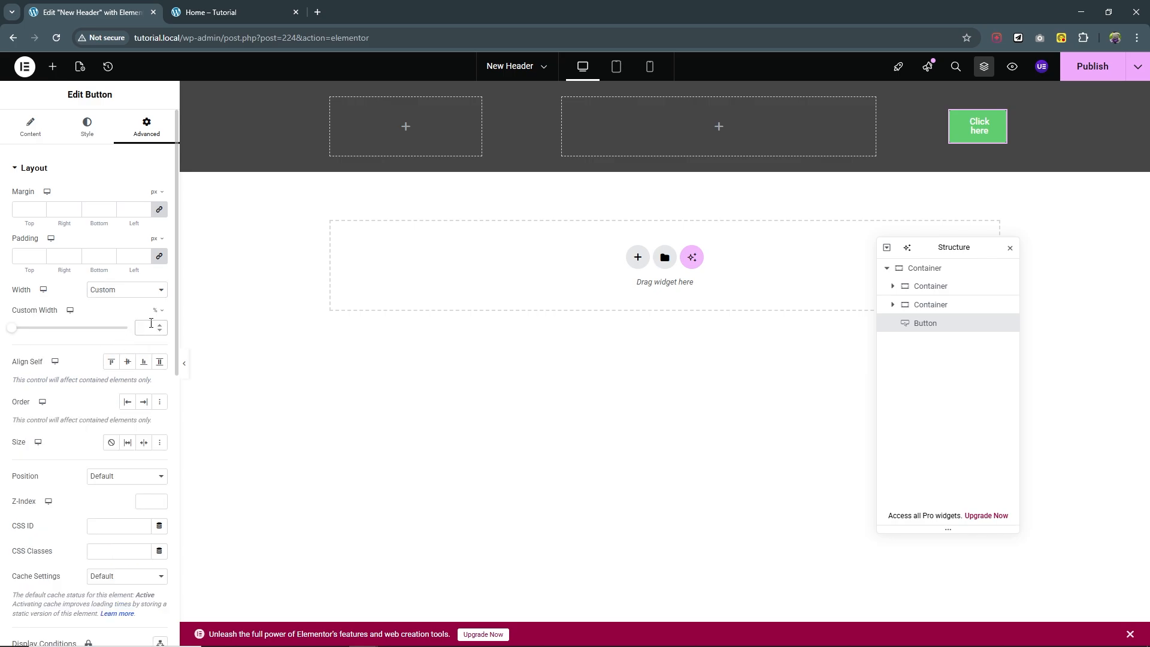
{"action": "type", "text": "30"}
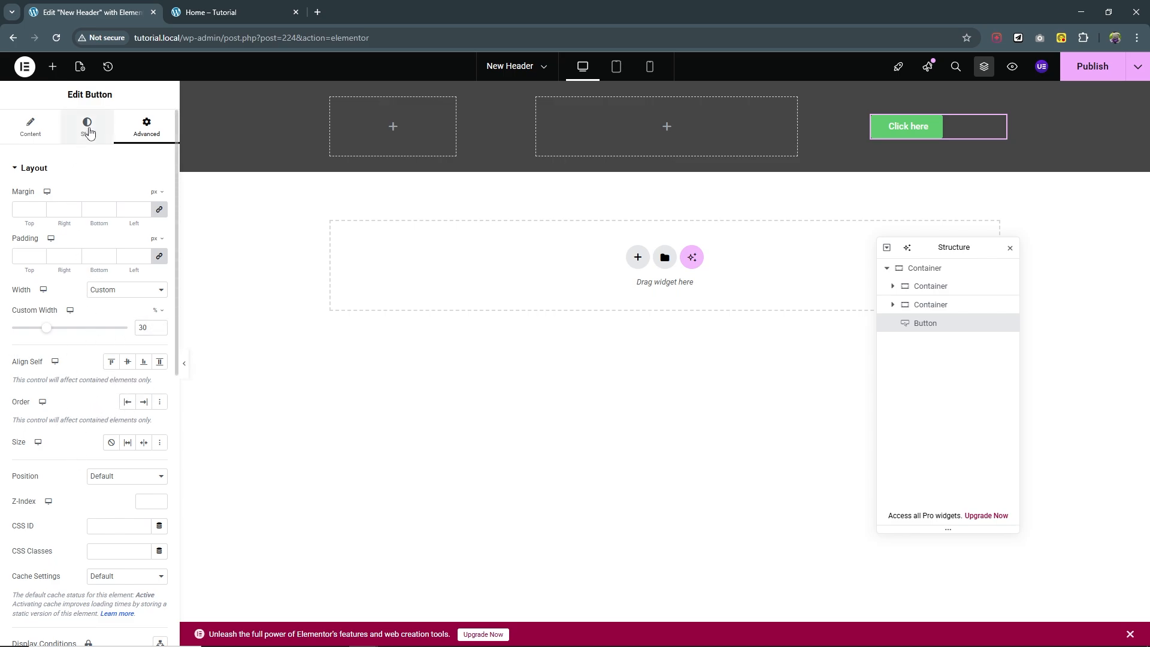
Center the button within its area and give it a light orange background color, about #ECB175.
{"action": "left_click", "coordinate": [87, 127]}
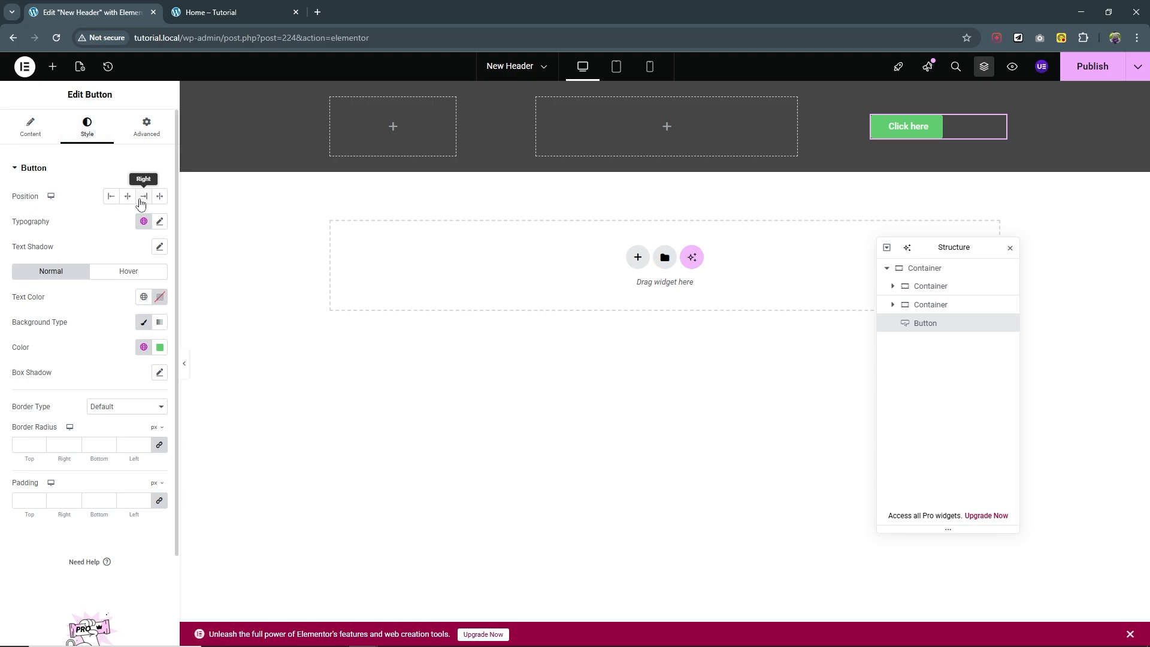
{"action": "left_click", "coordinate": [128, 197]}
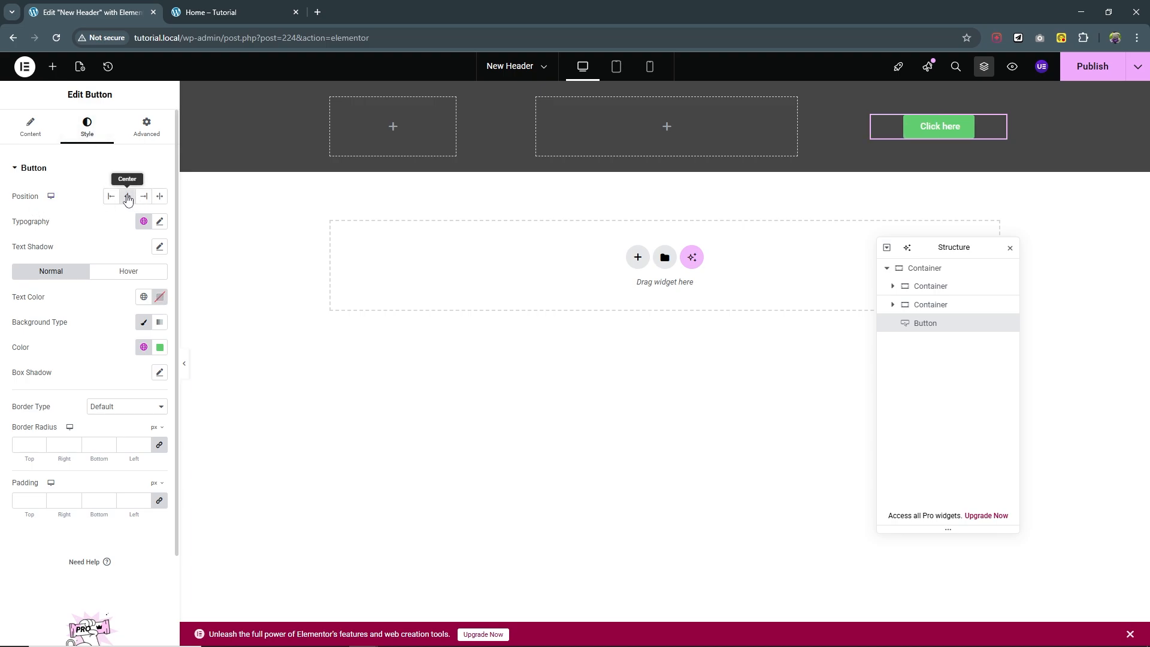
{"action": "left_click", "coordinate": [160, 347]}
{"action": "type", "text": "#ECB175"}
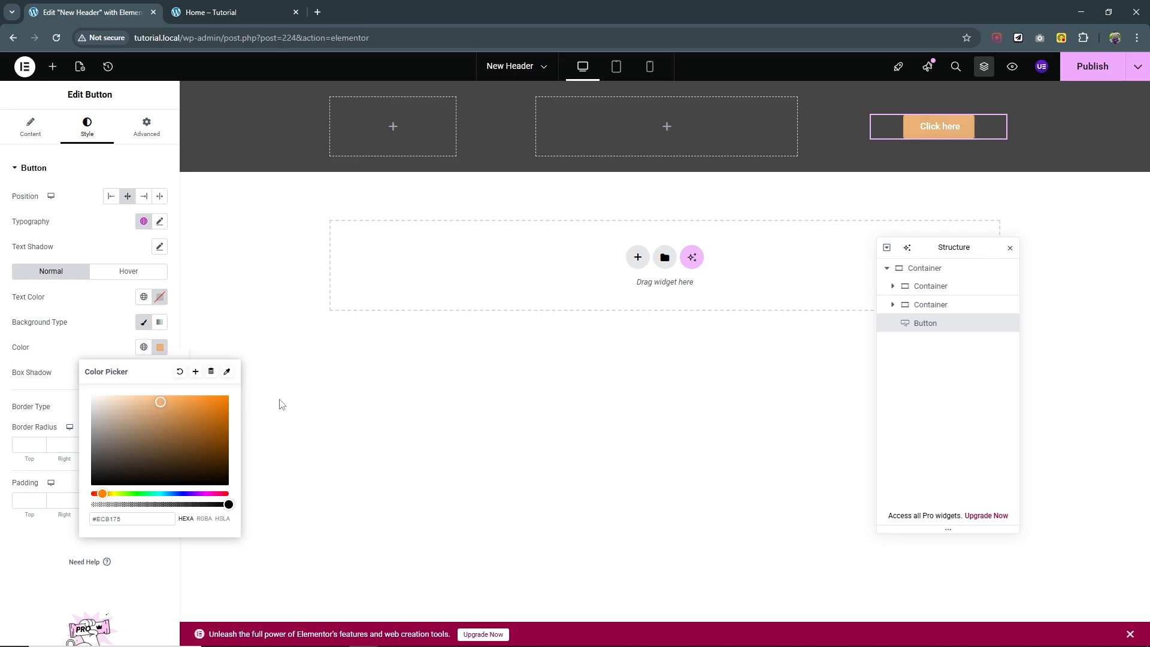
{"action": "left_click_drag", "start_coordinate": [162, 408], "coordinate": [168, 401]}
{"action": "left_click", "coordinate": [295, 373]}
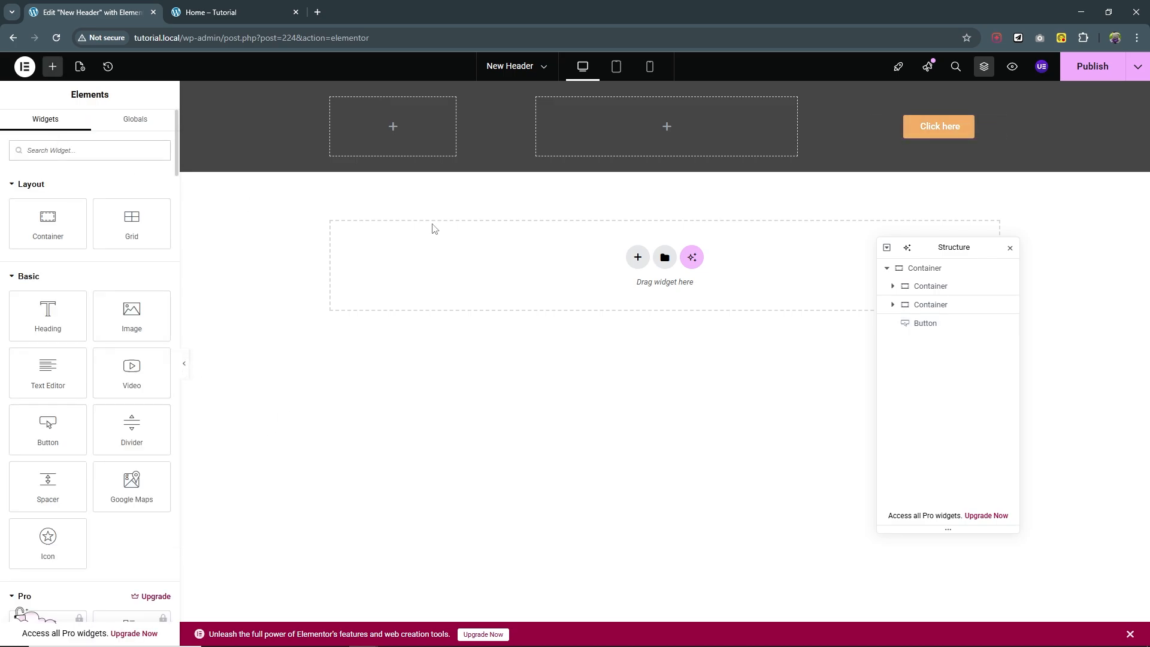
Change the header button's text to "Send a Mesage".
{"action": "left_click", "coordinate": [929, 328]}
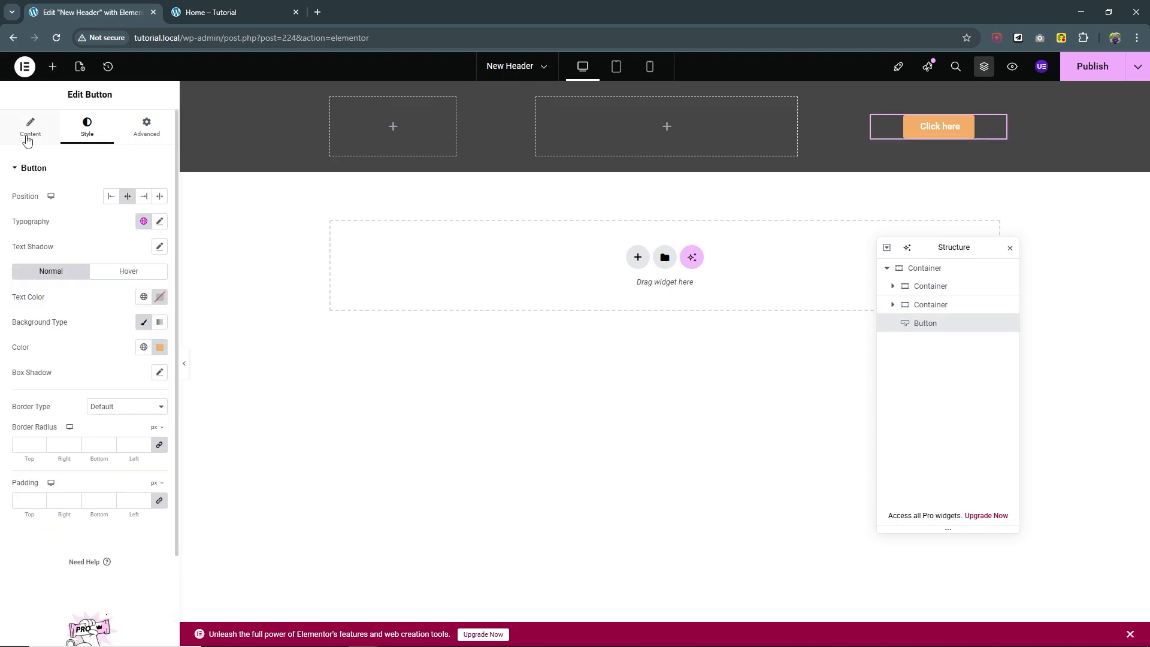
{"action": "left_click", "coordinate": [30, 127]}
{"action": "left_click_drag", "start_coordinate": [134, 223], "coordinate": [2, 227]}
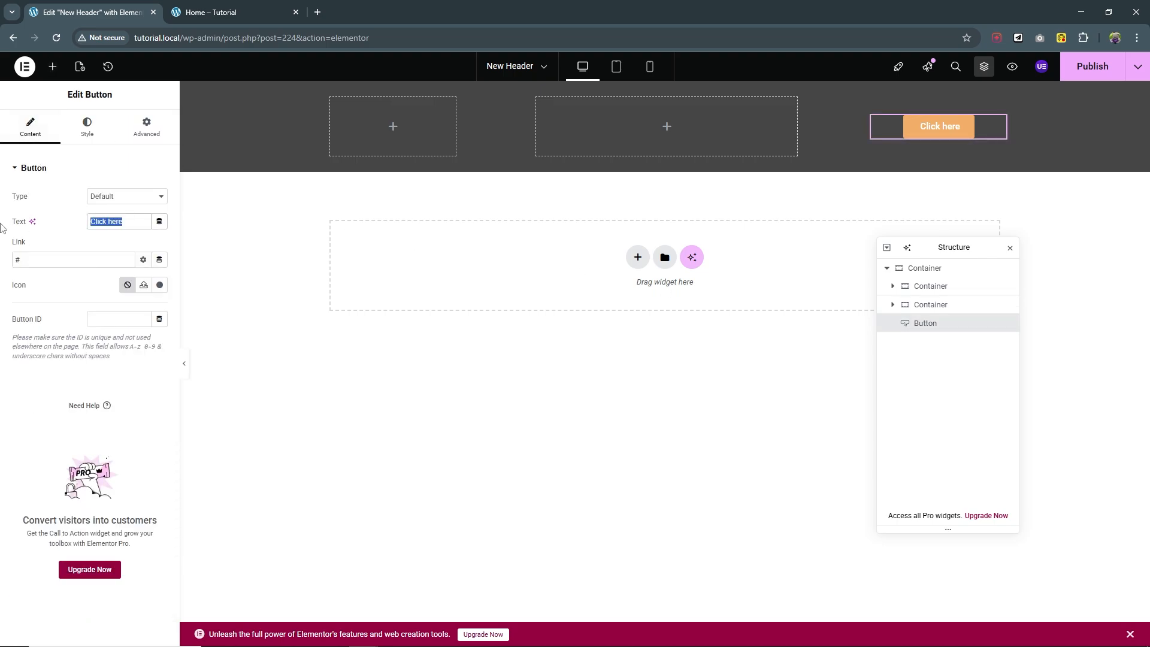
{"action": "type", "text": "Send"}
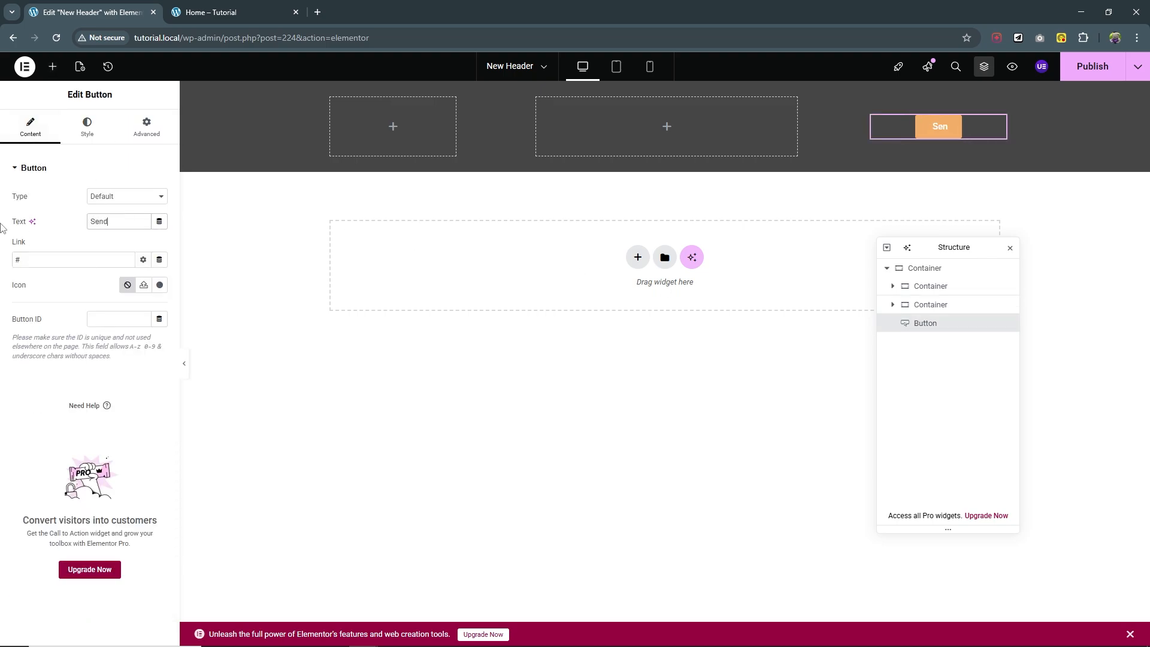
{"action": "type", "text": " a Mesage"}
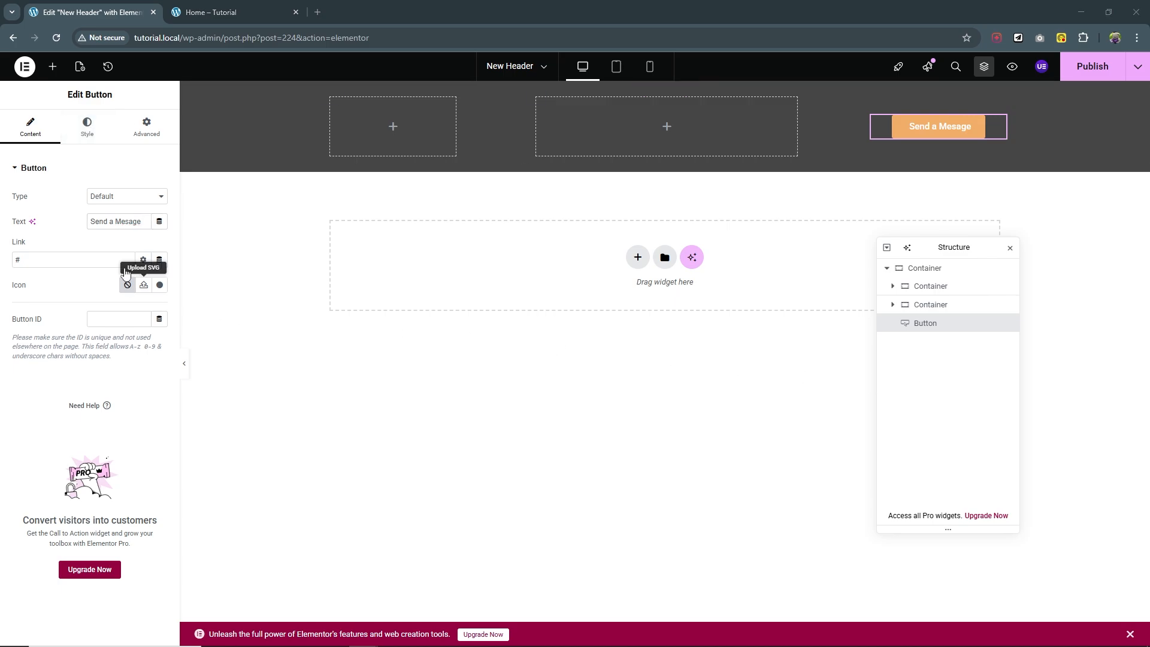
Round the button with a border radius of 25 px on all corners.
{"action": "left_click", "coordinate": [103, 128]}
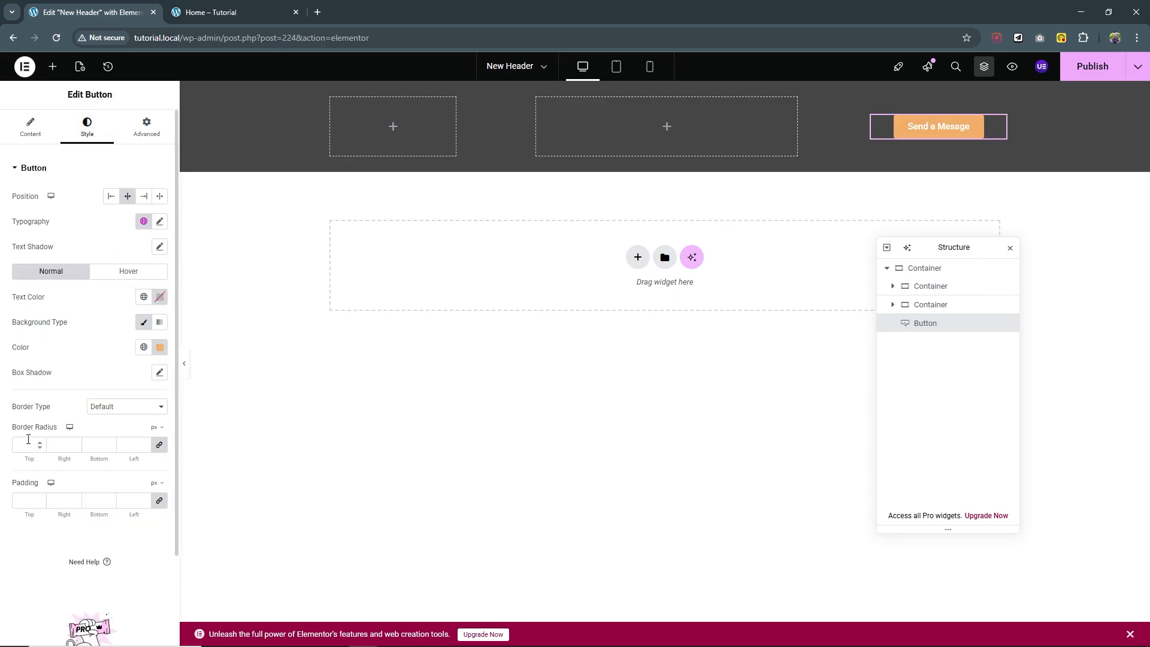
{"action": "left_click", "coordinate": [28, 438]}
{"action": "type", "text": "25"}
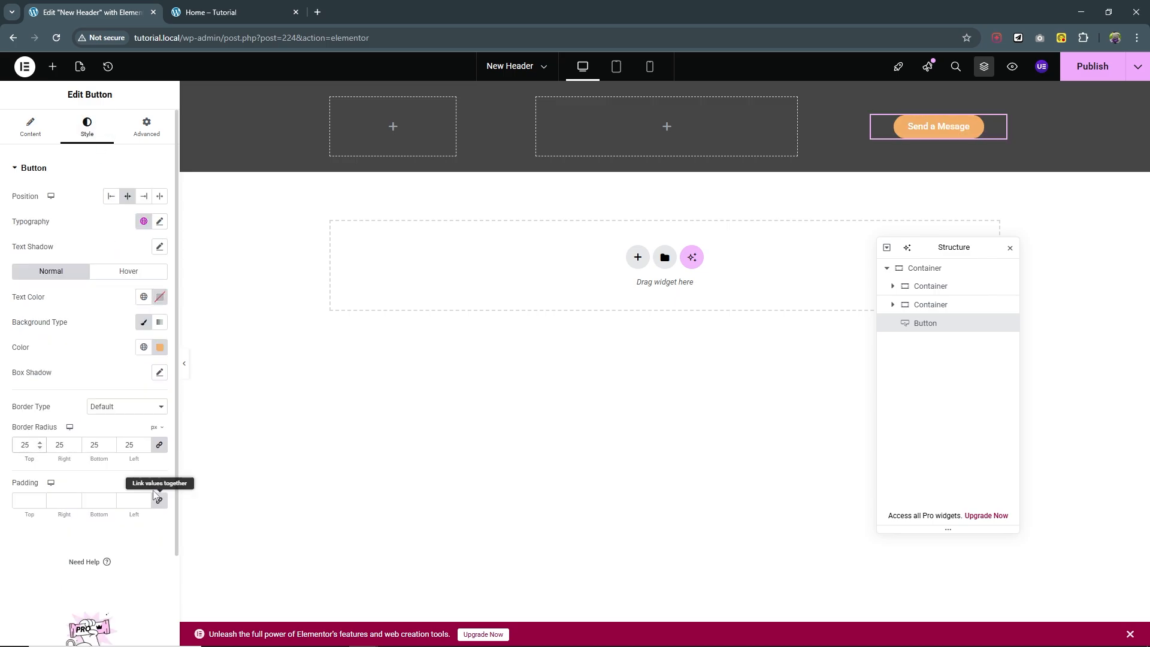
Set the button's padding in rem, with 1 for top and bottom and 2 for right and left.
{"action": "left_click", "coordinate": [155, 483]}
{"action": "left_click", "coordinate": [155, 538]}
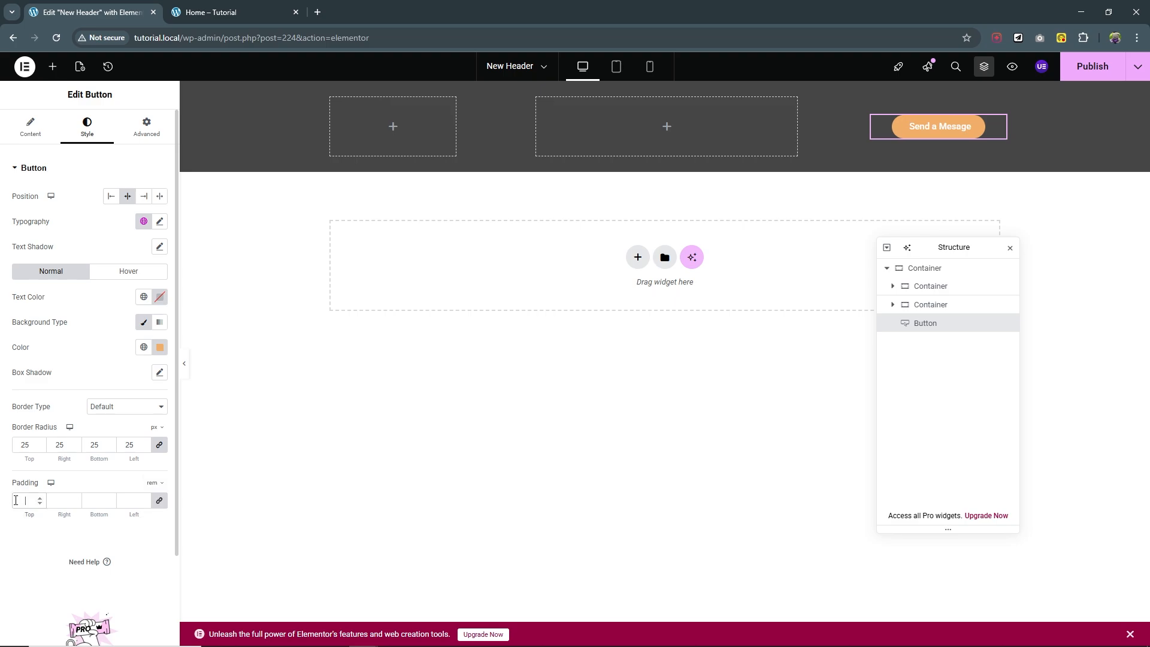
{"action": "left_click", "coordinate": [15, 500]}
{"action": "type", "text": "1"}
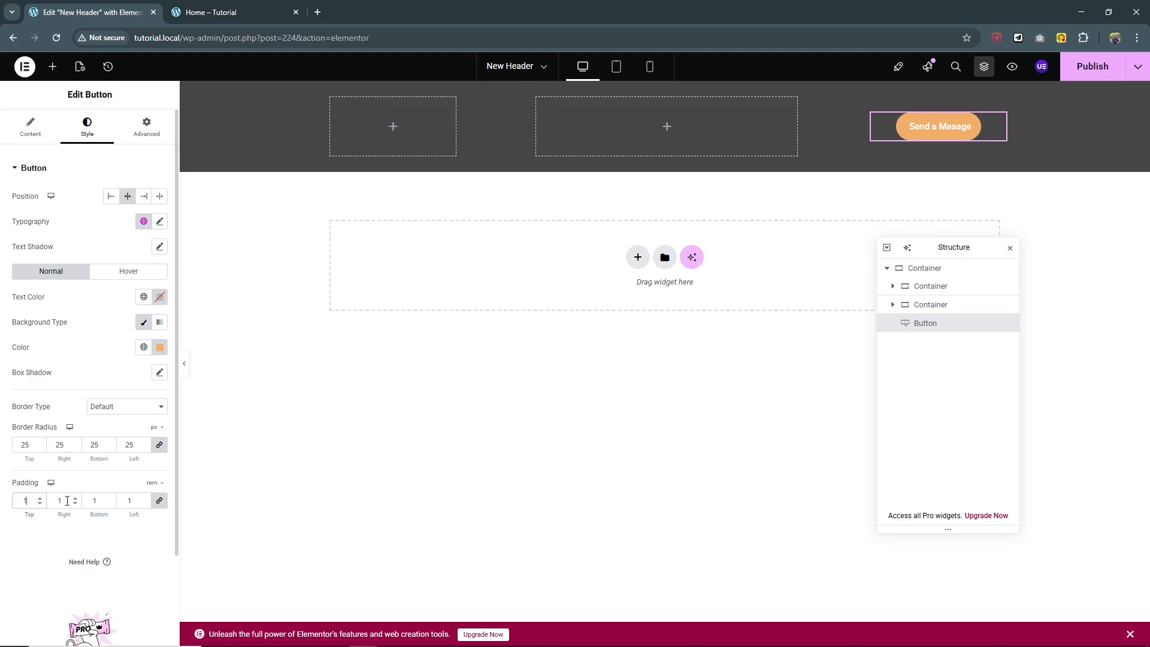
{"action": "left_click", "coordinate": [159, 500]}
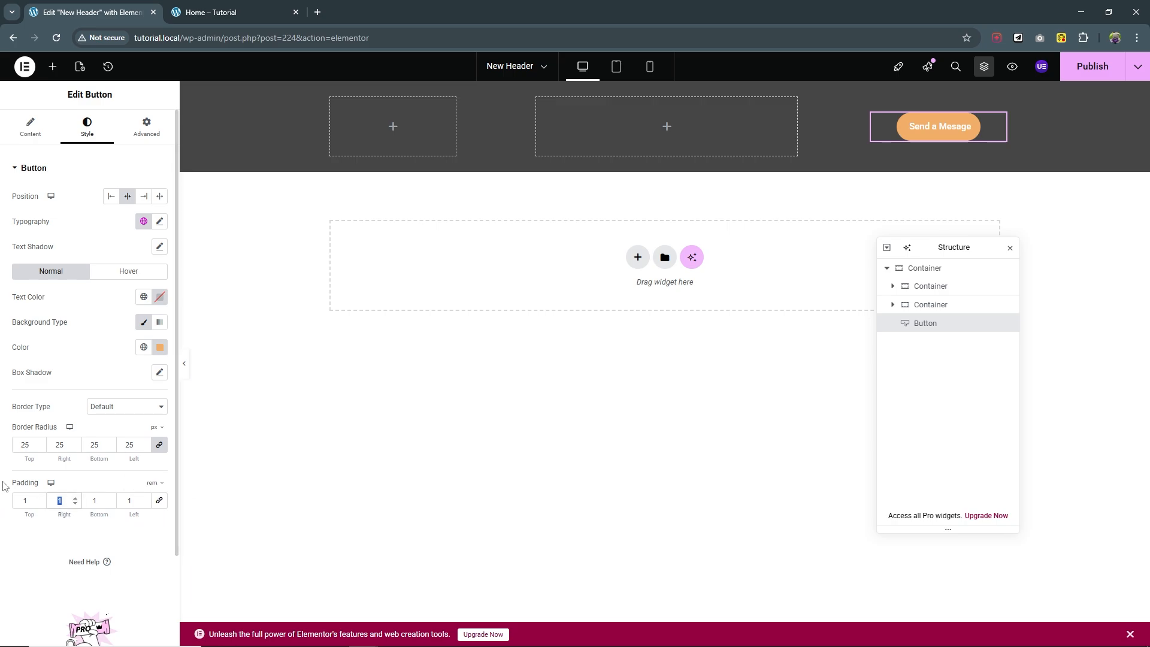
{"action": "type", "text": "2"}
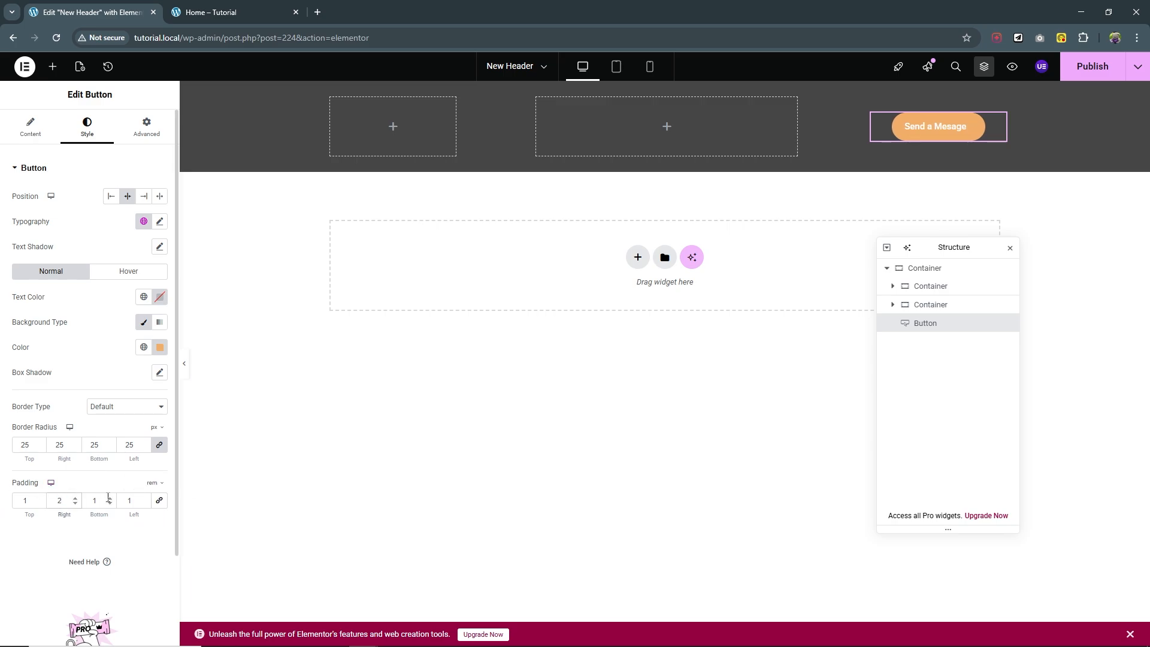
{"action": "type", "text": "2"}
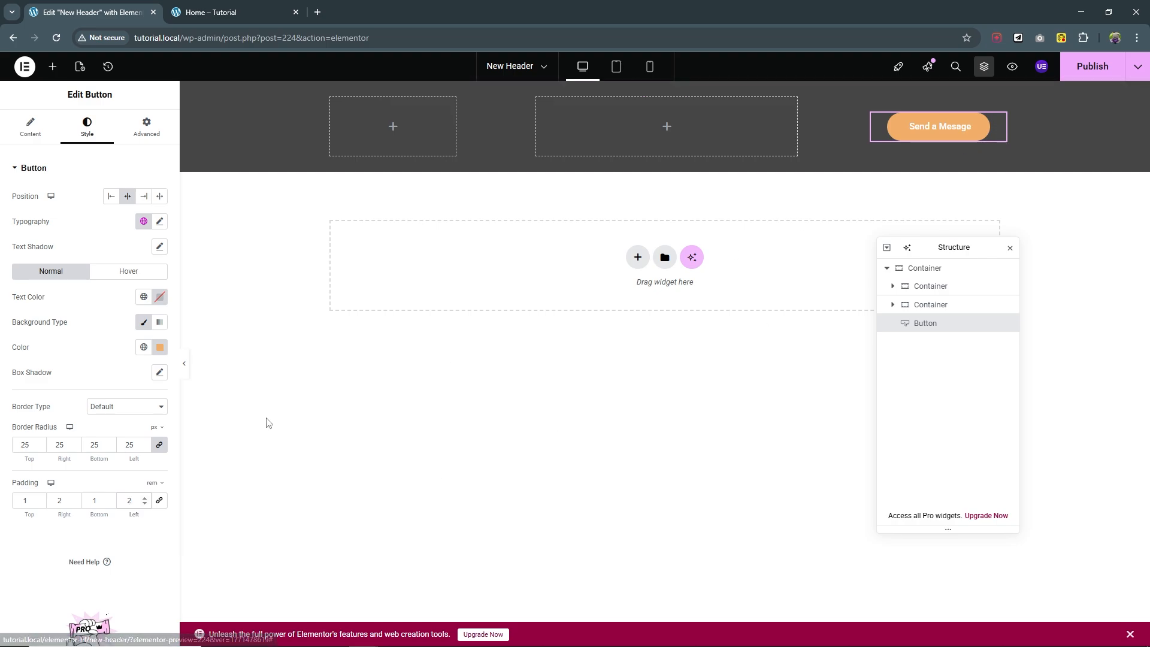
Set the button's hover border color to teal (#49B4C2), with no hover background type selected.
{"action": "left_click", "coordinate": [117, 275]}
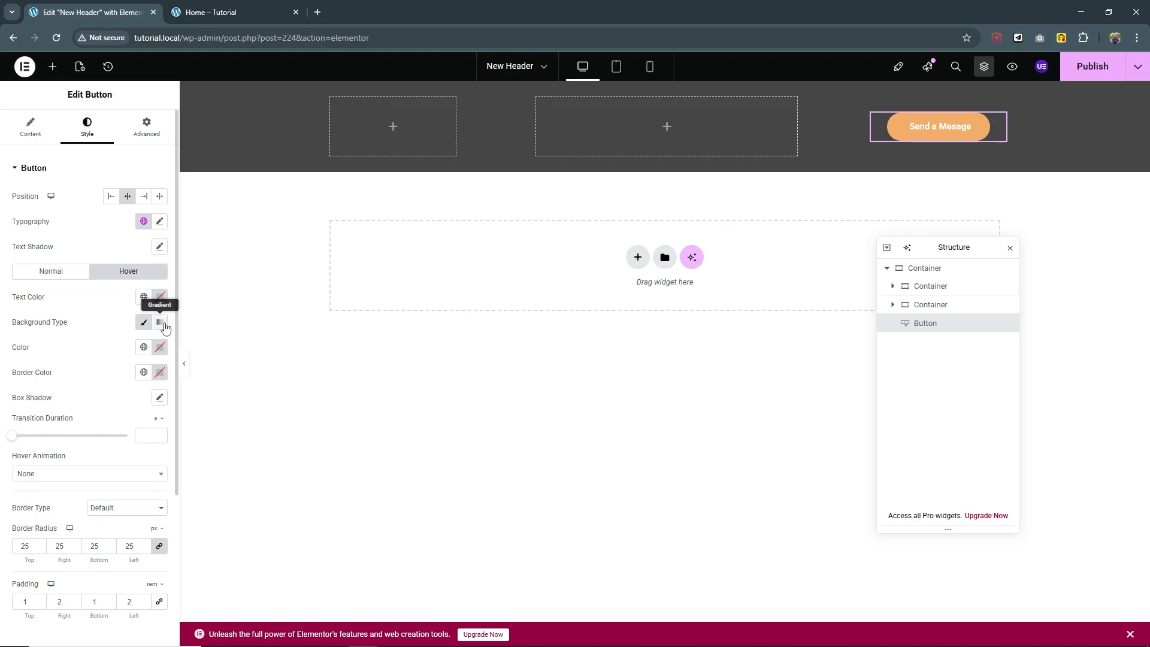
{"action": "left_click", "coordinate": [144, 323]}
{"action": "left_click", "coordinate": [160, 348]}
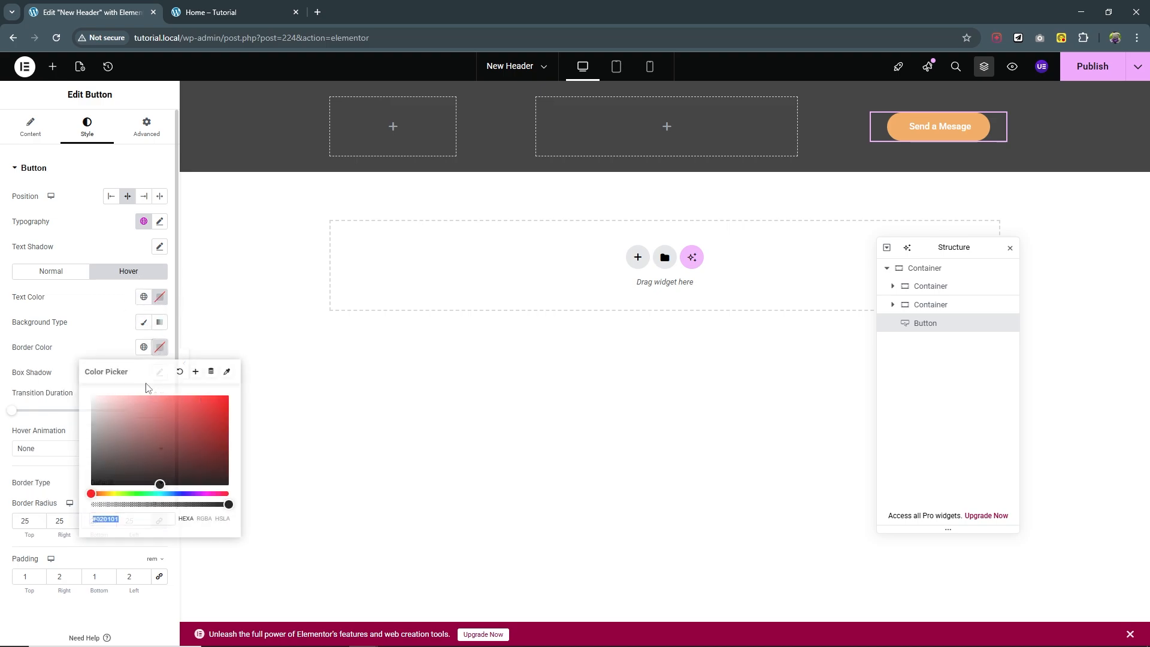
{"action": "left_click", "coordinate": [160, 493]}
{"action": "left_click", "coordinate": [176, 417]}
{"action": "left_click", "coordinate": [44, 428]}
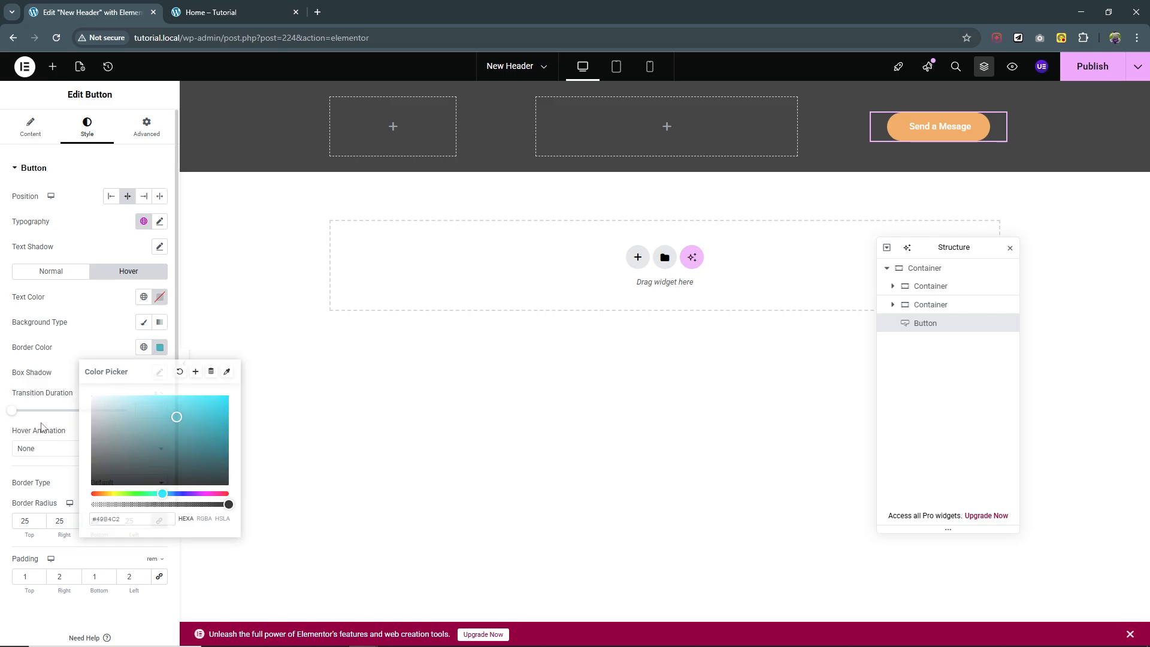
Apply the Grow hover animation to the button with a transition duration of 0.5 seconds.
{"action": "left_click", "coordinate": [62, 448]}
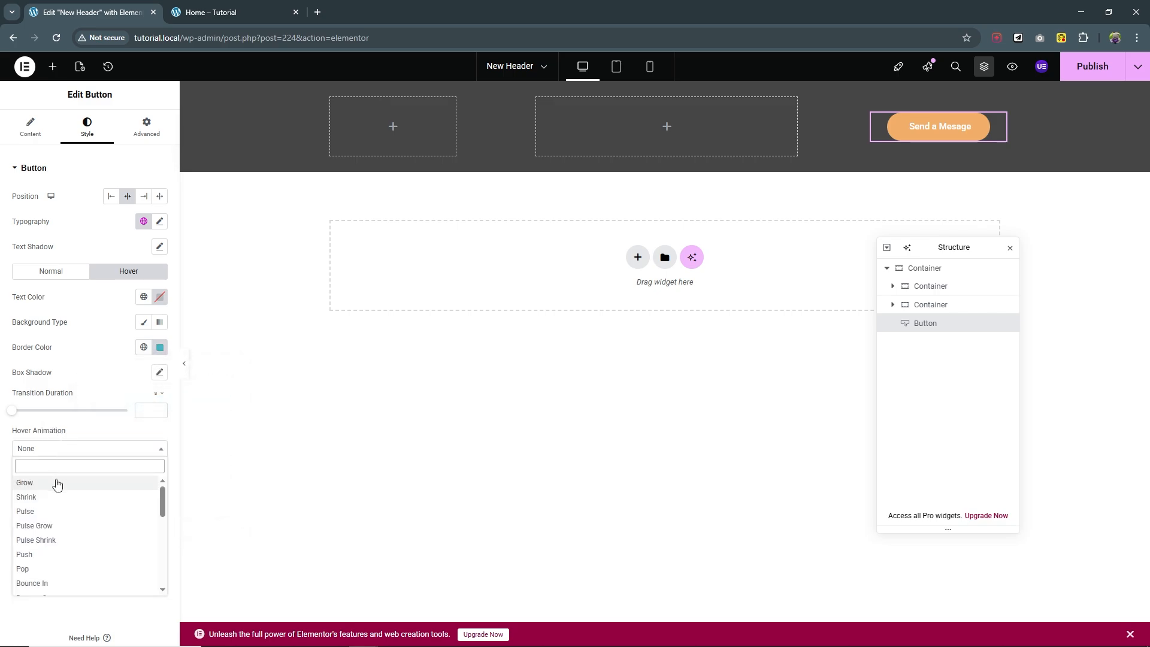
{"action": "left_click", "coordinate": [57, 483]}
{"action": "left_click_drag", "start_coordinate": [16, 417], "coordinate": [36, 420]}
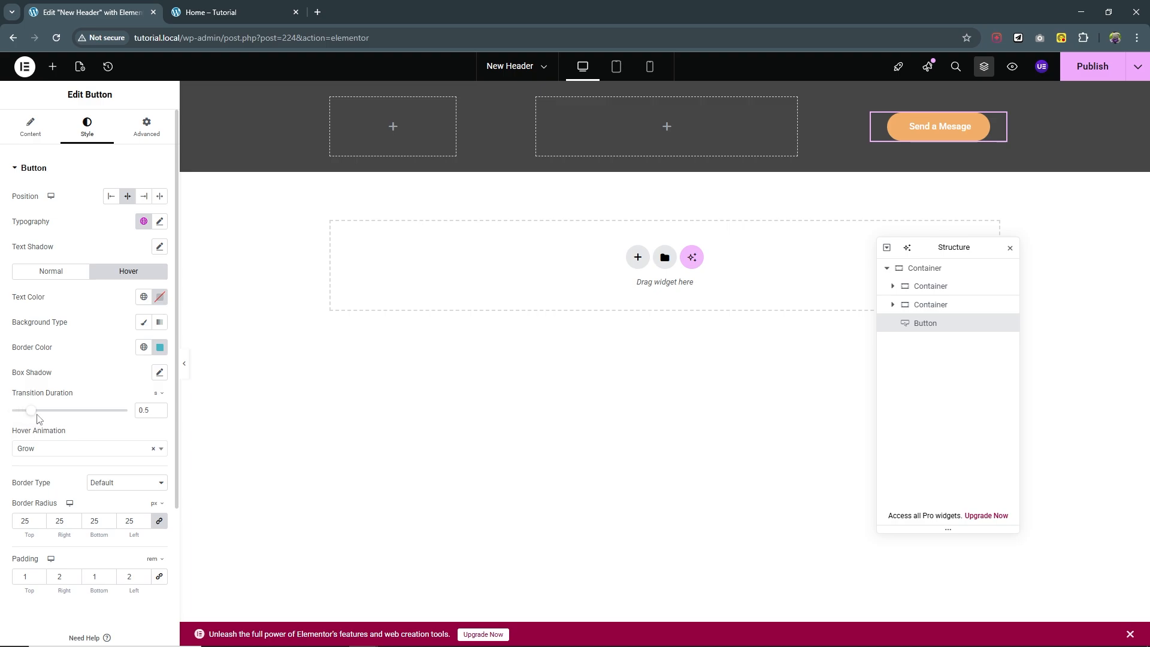
Give the button a classic hover background in turquoise, about #53CED6.
{"action": "left_click", "coordinate": [143, 322]}
{"action": "left_click", "coordinate": [159, 347]}
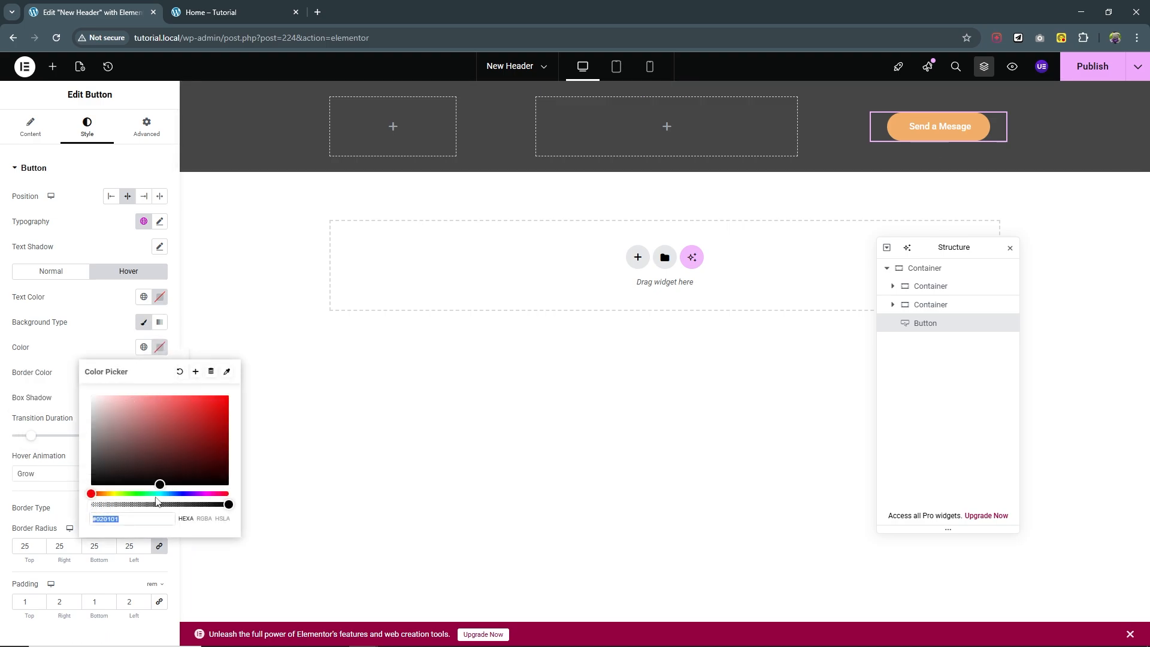
{"action": "left_click", "coordinate": [157, 493]}
{"action": "left_click", "coordinate": [175, 410]}
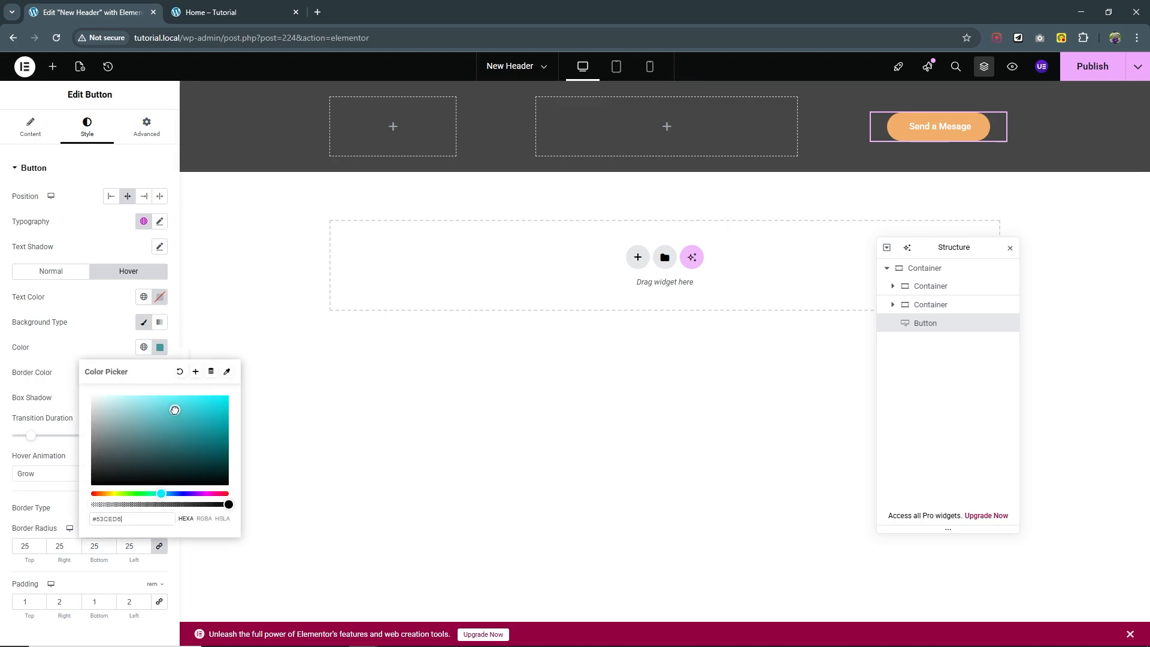
{"action": "left_click", "coordinate": [450, 379]}
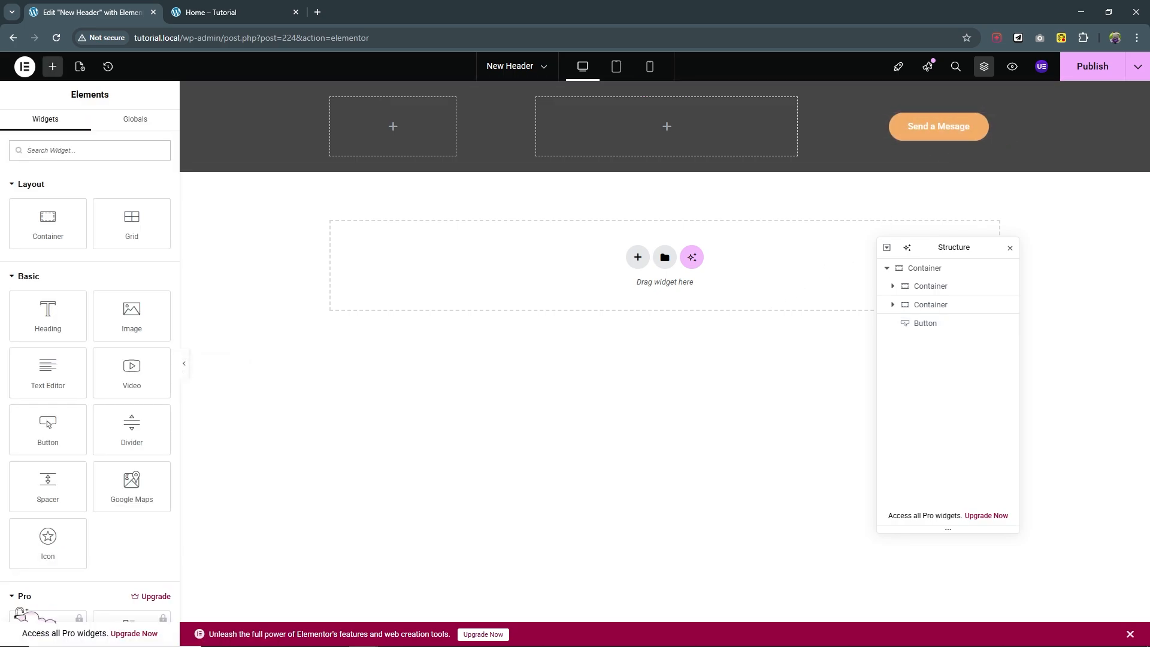
Add an Image widget to the first inner container and use the gold script logo from the media library.
{"action": "left_click", "coordinate": [930, 286]}
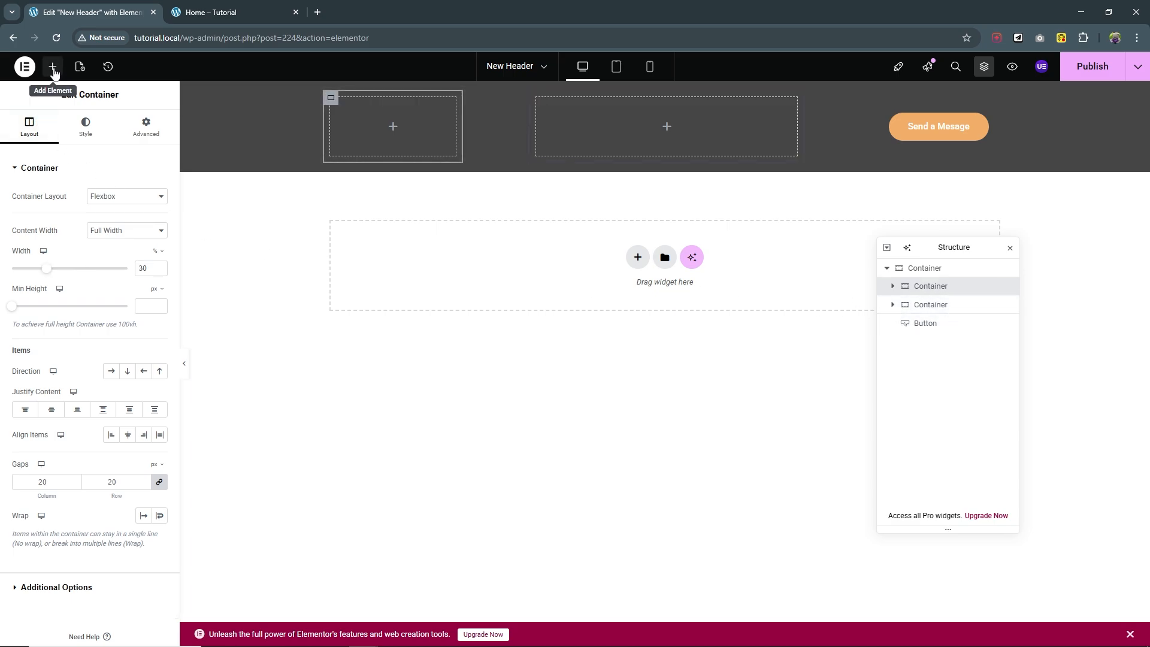
{"action": "left_click", "coordinate": [52, 66]}
{"action": "left_click", "coordinate": [131, 316]}
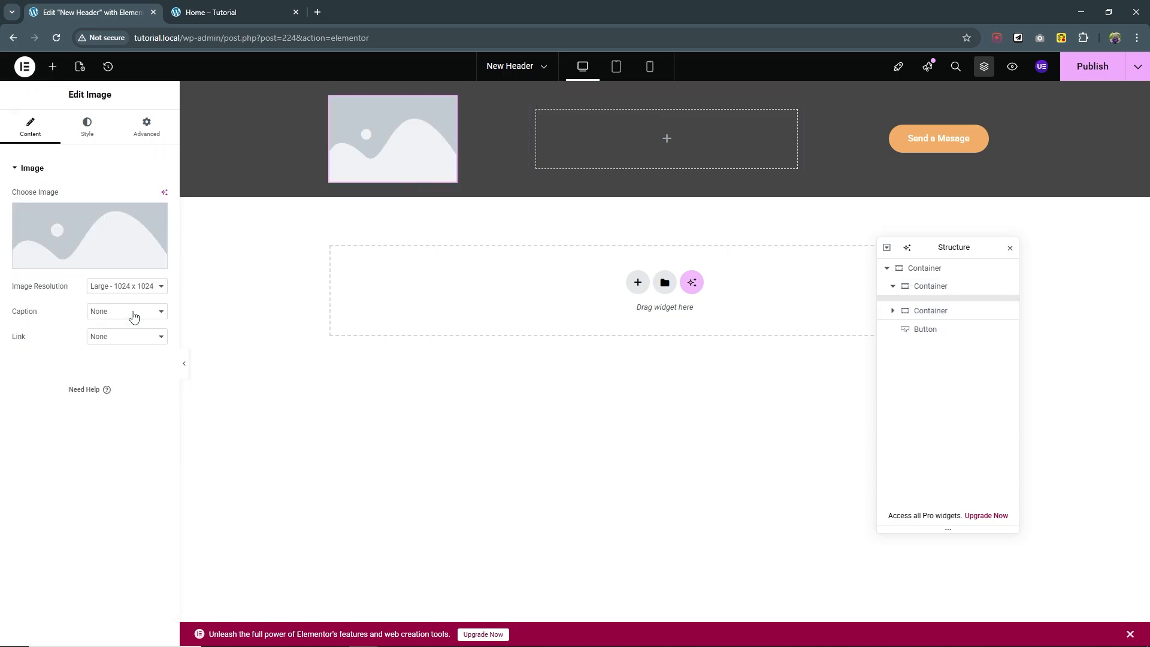
{"action": "left_click", "coordinate": [95, 269]}
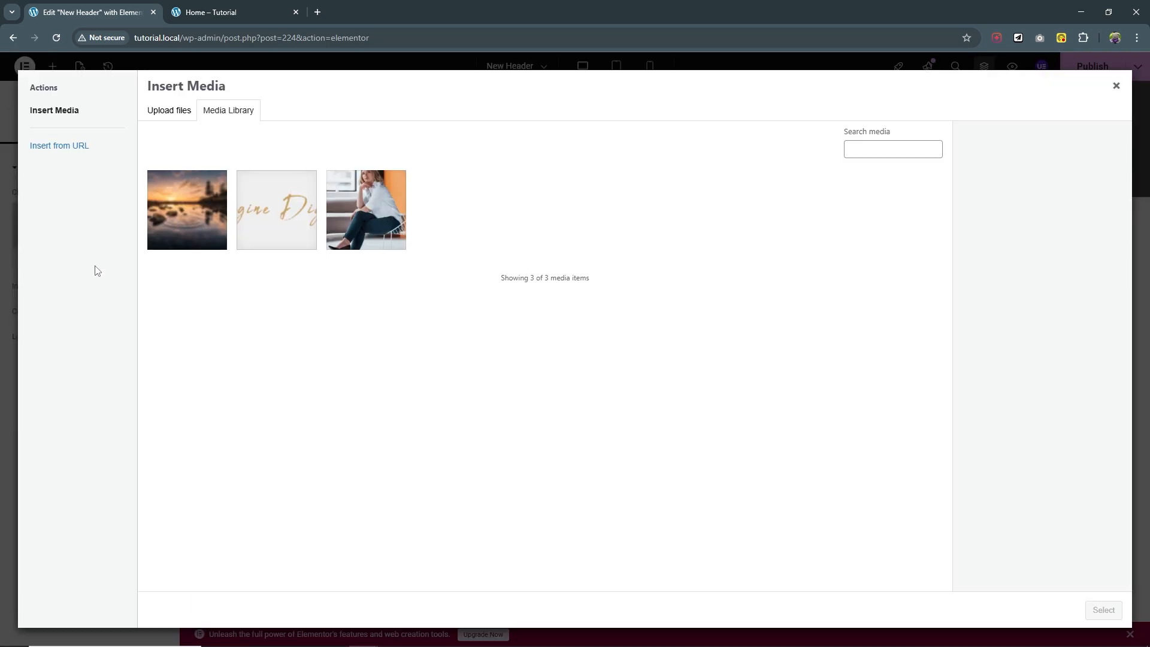
{"action": "left_click", "coordinate": [277, 221]}
{"action": "left_click", "coordinate": [1100, 610]}
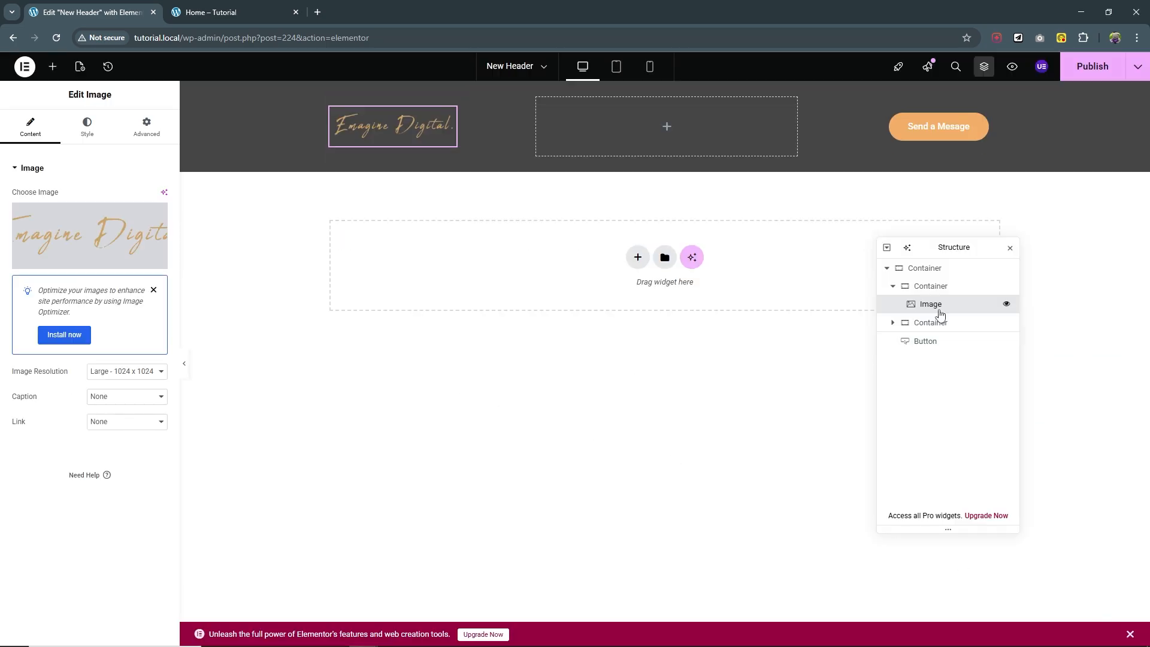
Adjust the max width and width of the logo image.
{"action": "left_click", "coordinate": [96, 128]}
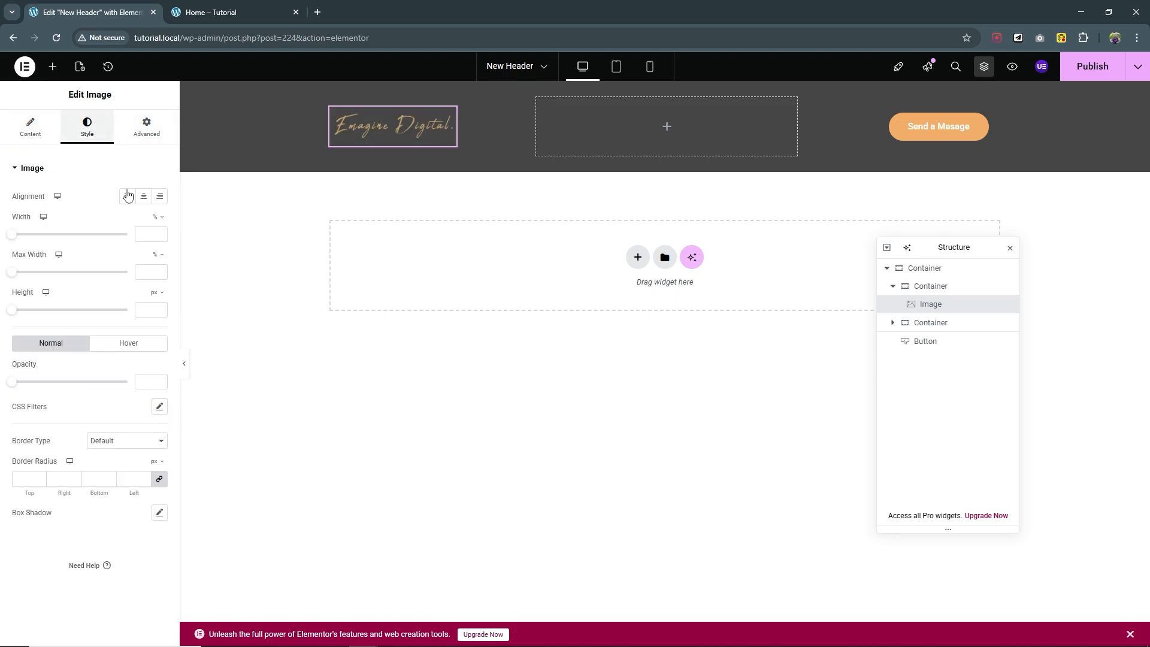
{"action": "left_click_drag", "start_coordinate": [10, 273], "coordinate": [133, 280]}
{"action": "left_click_drag", "start_coordinate": [16, 240], "coordinate": [141, 234]}
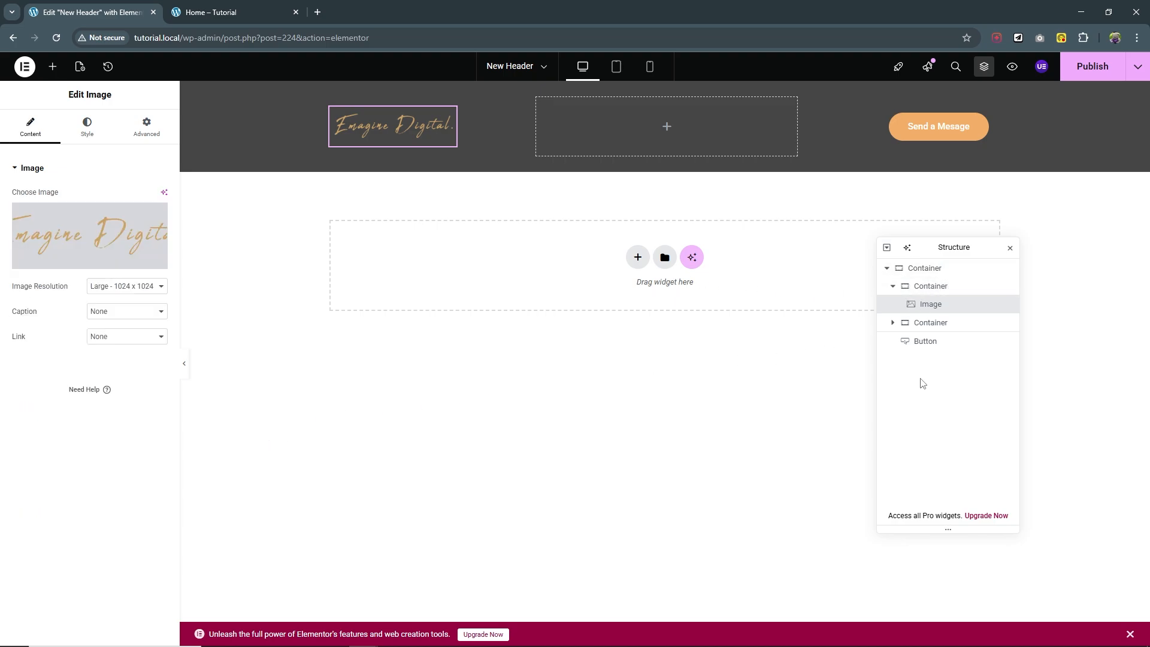
Publish the header template and reload the home page to check it on the live site.
{"action": "left_click", "coordinate": [1100, 79]}
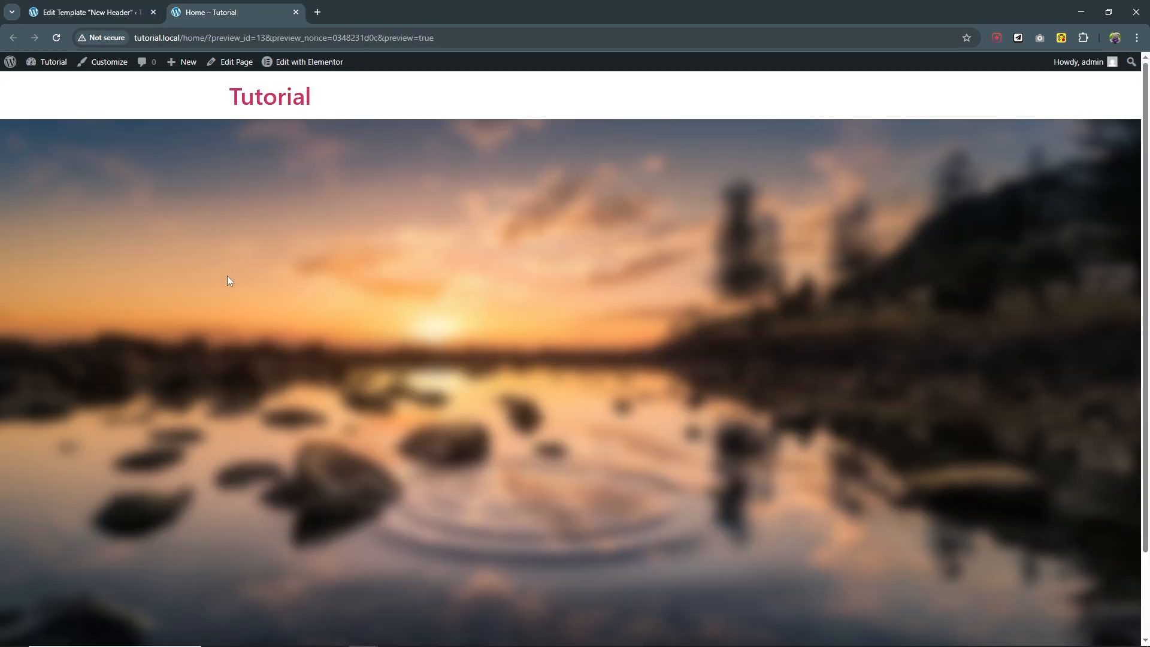
{"action": "left_click", "coordinate": [56, 37]}
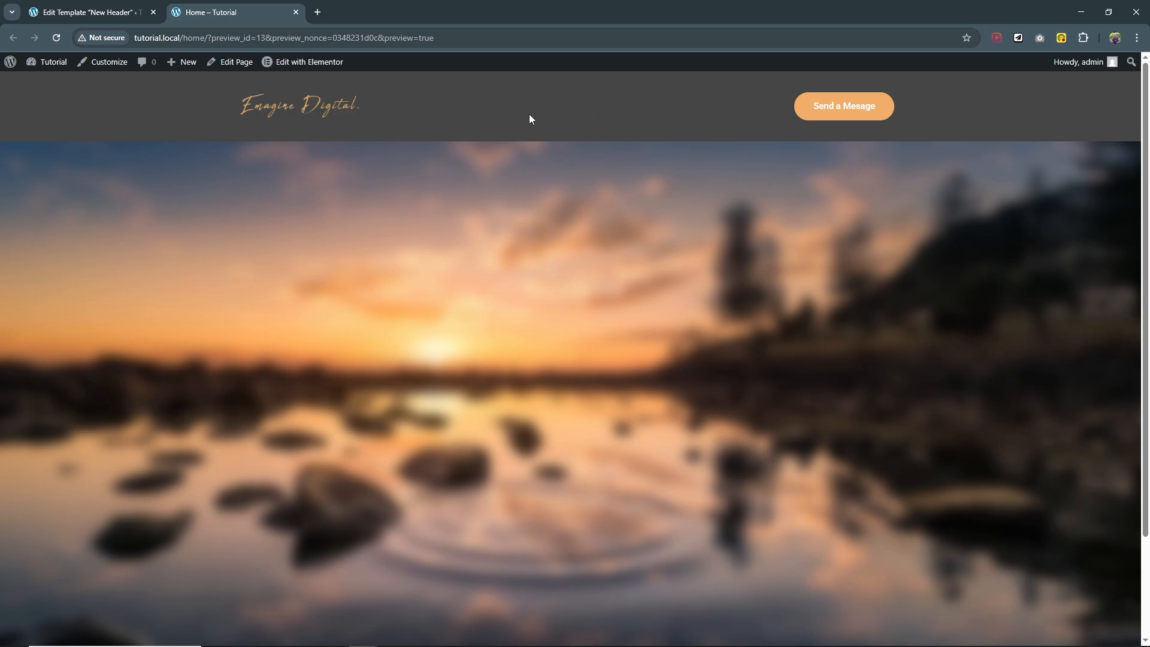
Return to the header editor, search the widgets for "menu" and add the unlocked UAE Navigation Menu to the middle container.
{"action": "left_click", "coordinate": [94, 11]}
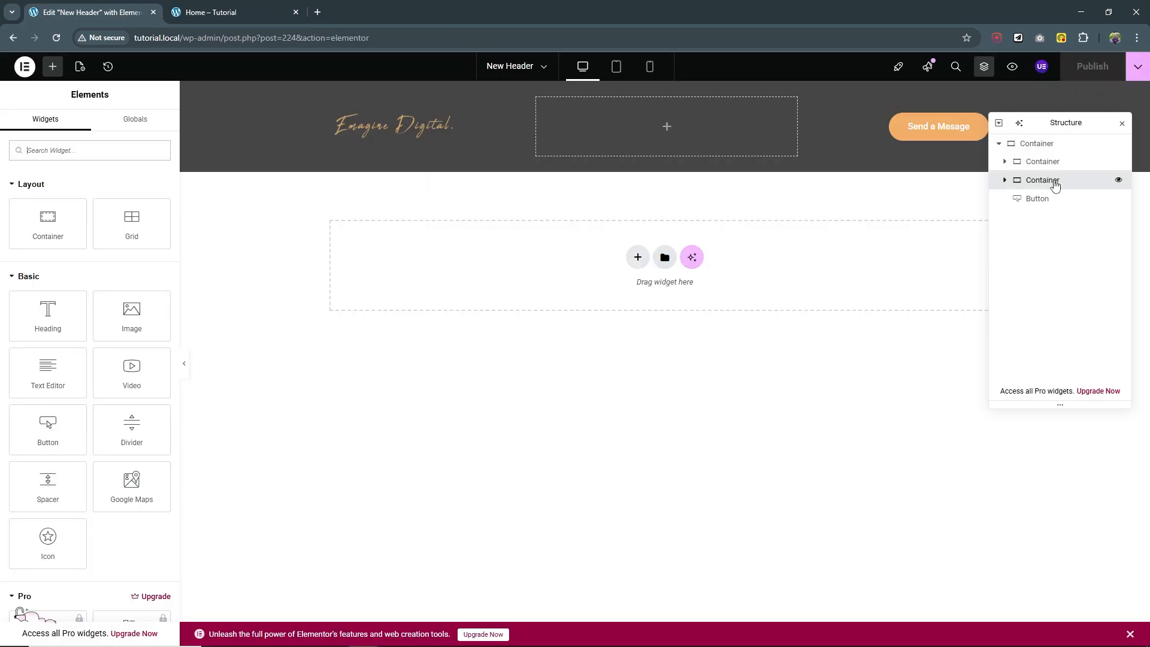
{"action": "left_click", "coordinate": [1054, 181]}
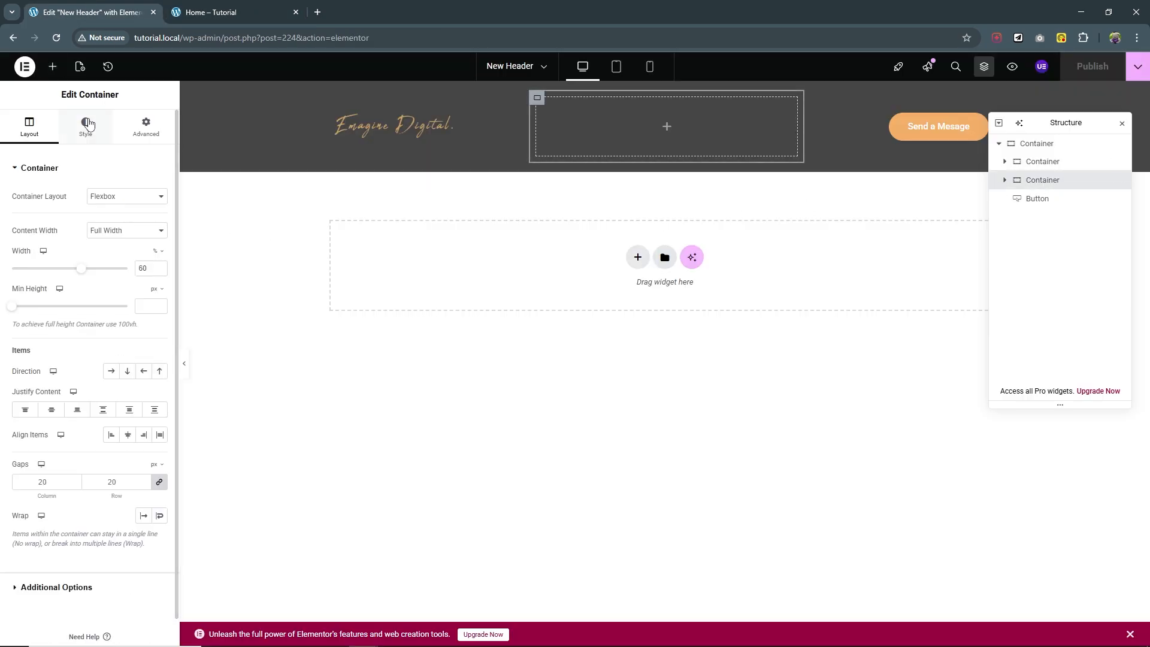
{"action": "left_click", "coordinate": [51, 67]}
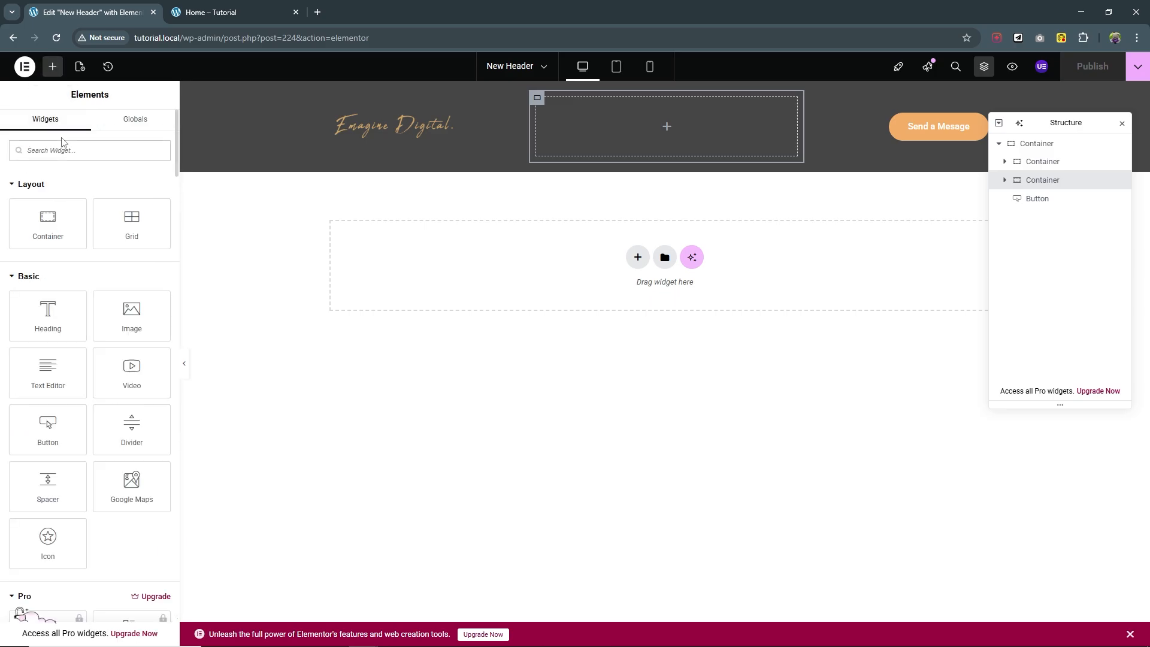
{"action": "type", "text": "menu"}
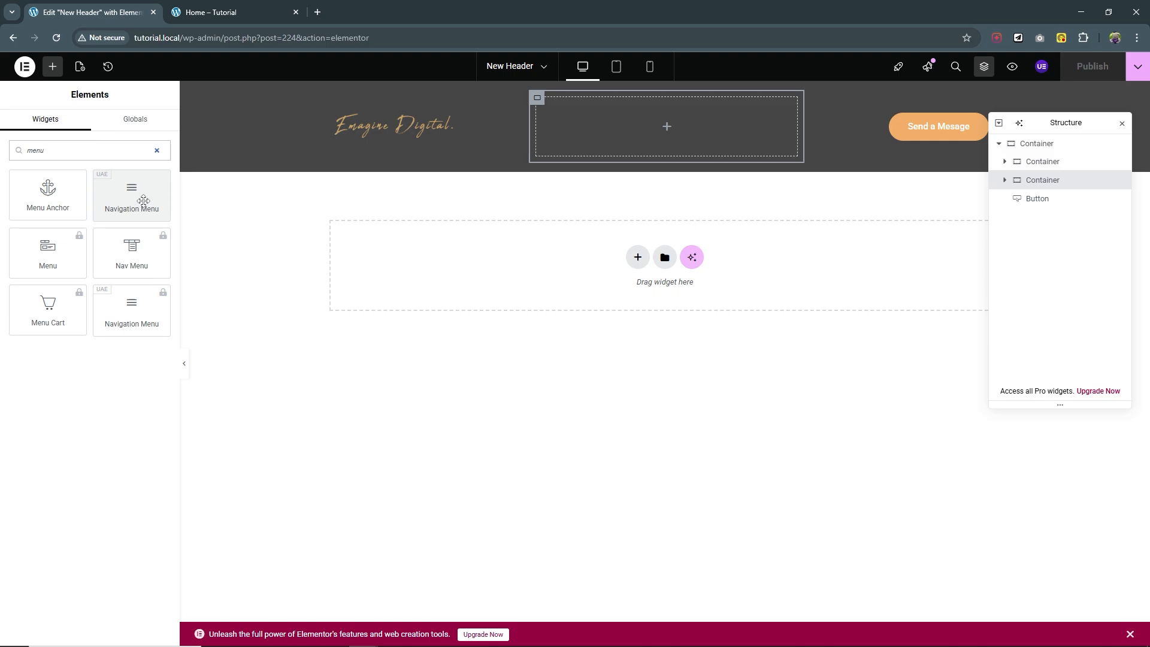
{"action": "left_click_drag", "start_coordinate": [128, 192], "coordinate": [674, 125]}
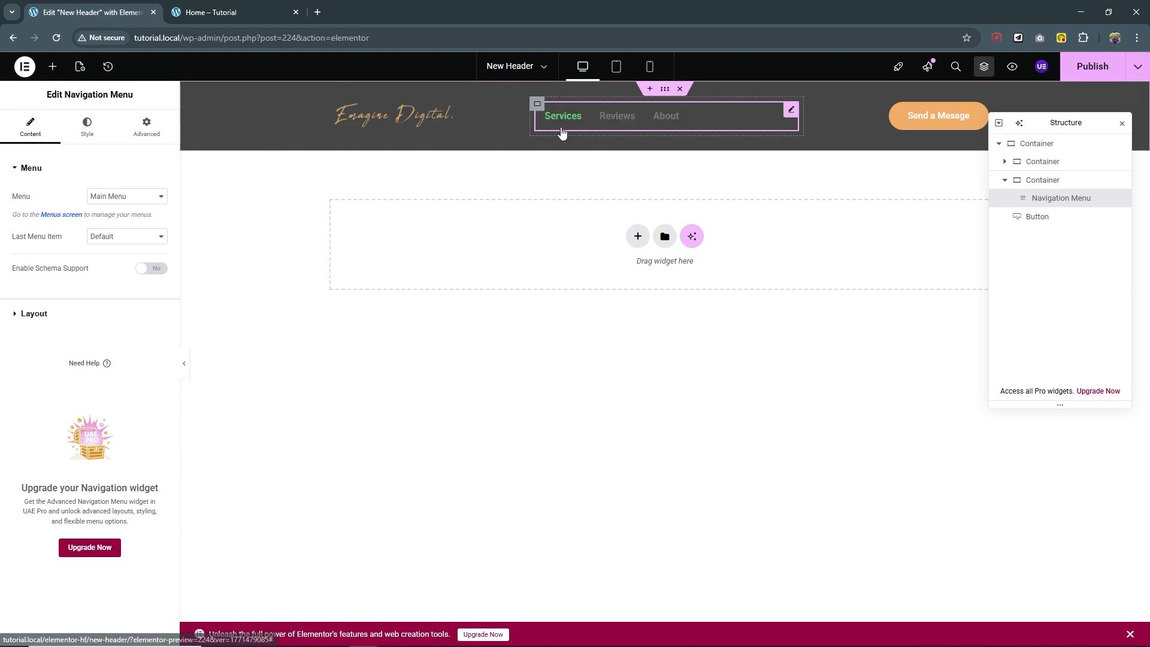
Exit the header editor to WordPress without saving and examine the Main Menu structure and custom link options under Menus.
{"action": "left_click", "coordinate": [25, 66]}
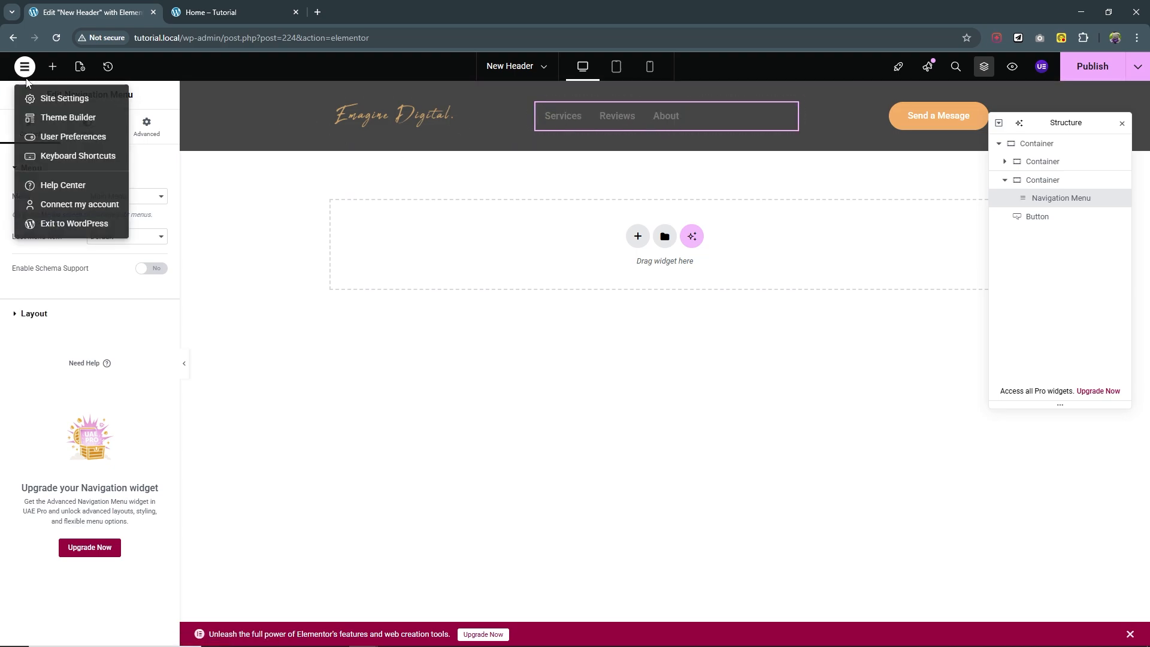
{"action": "left_click", "coordinate": [68, 223]}
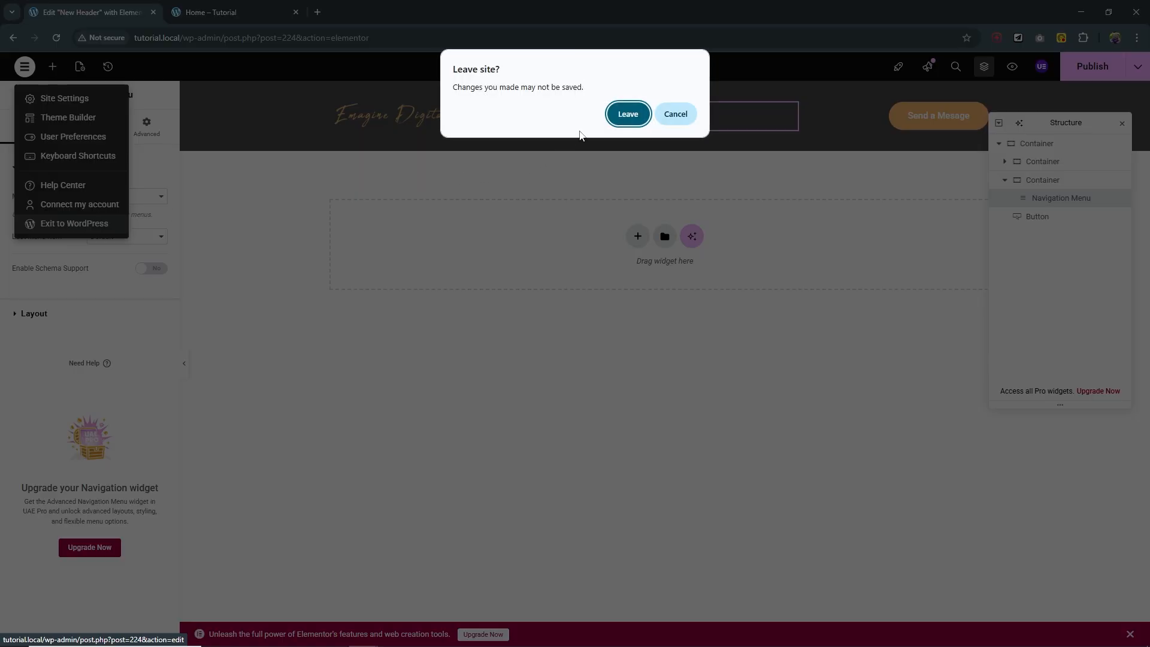
{"action": "left_click", "coordinate": [627, 113]}
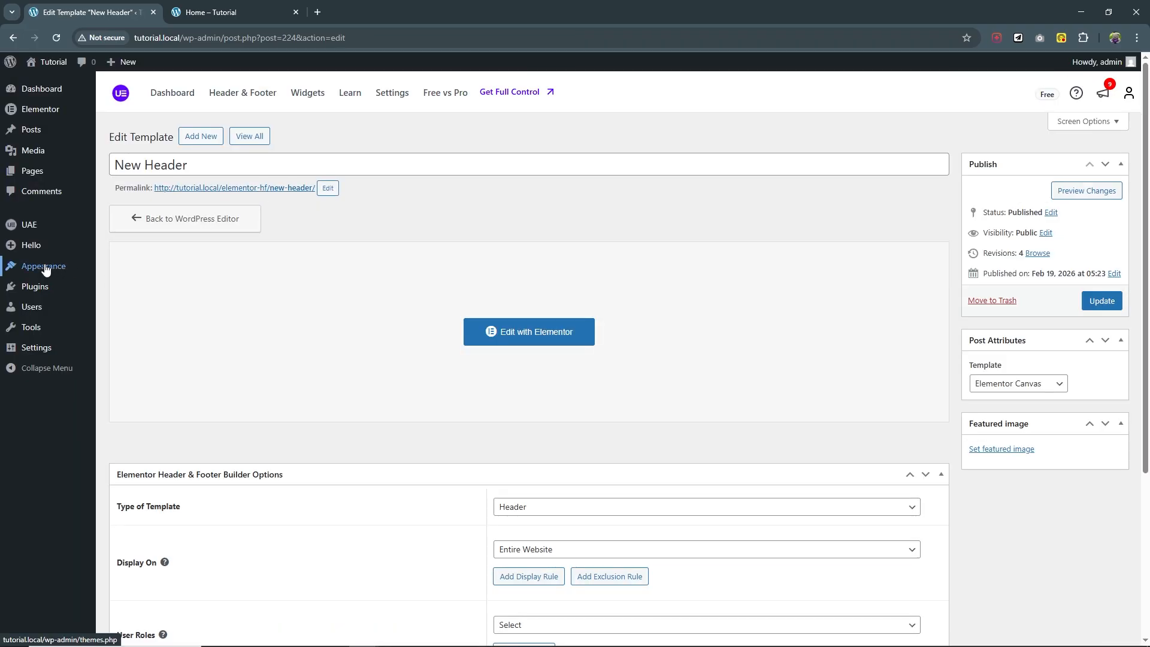
{"action": "mouse_move", "coordinate": [58, 269]}
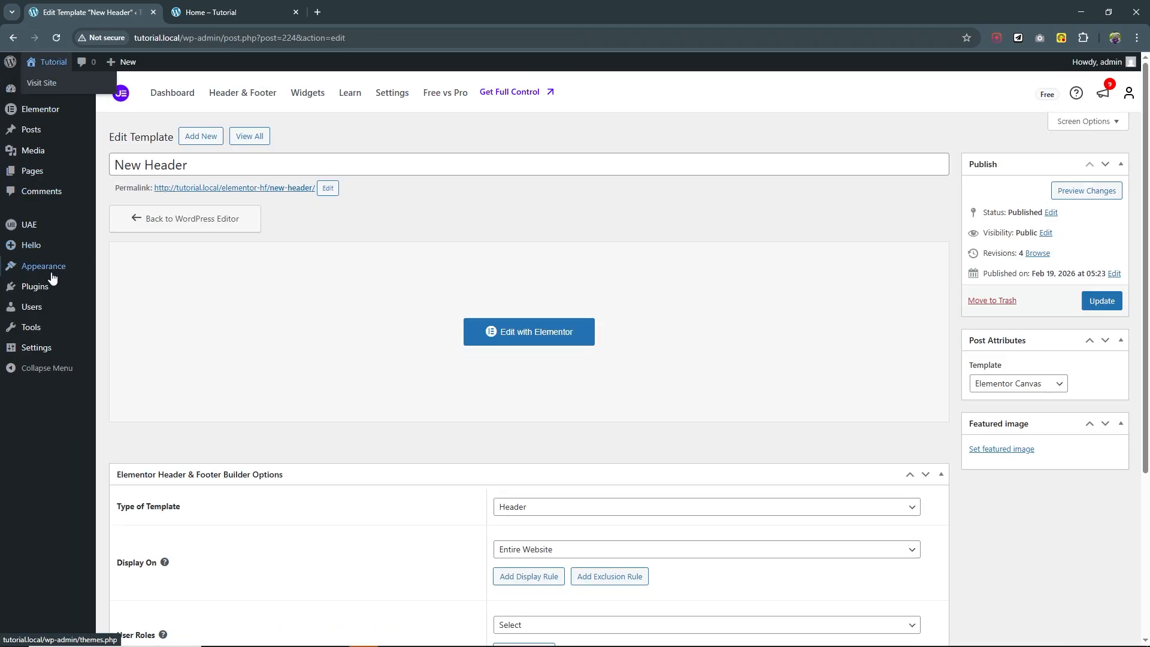
{"action": "left_click", "coordinate": [139, 318]}
{"action": "scroll", "coordinate": [294, 333], "scroll_direction": "down", "scroll_amount": 3}
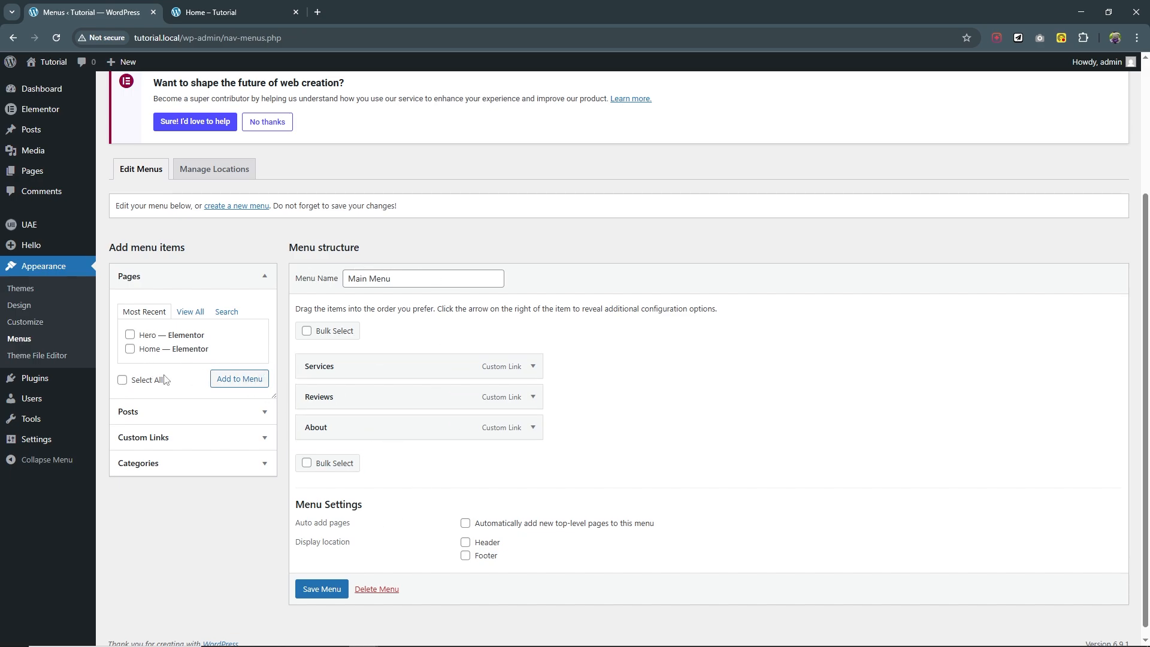
{"action": "left_click", "coordinate": [203, 444]}
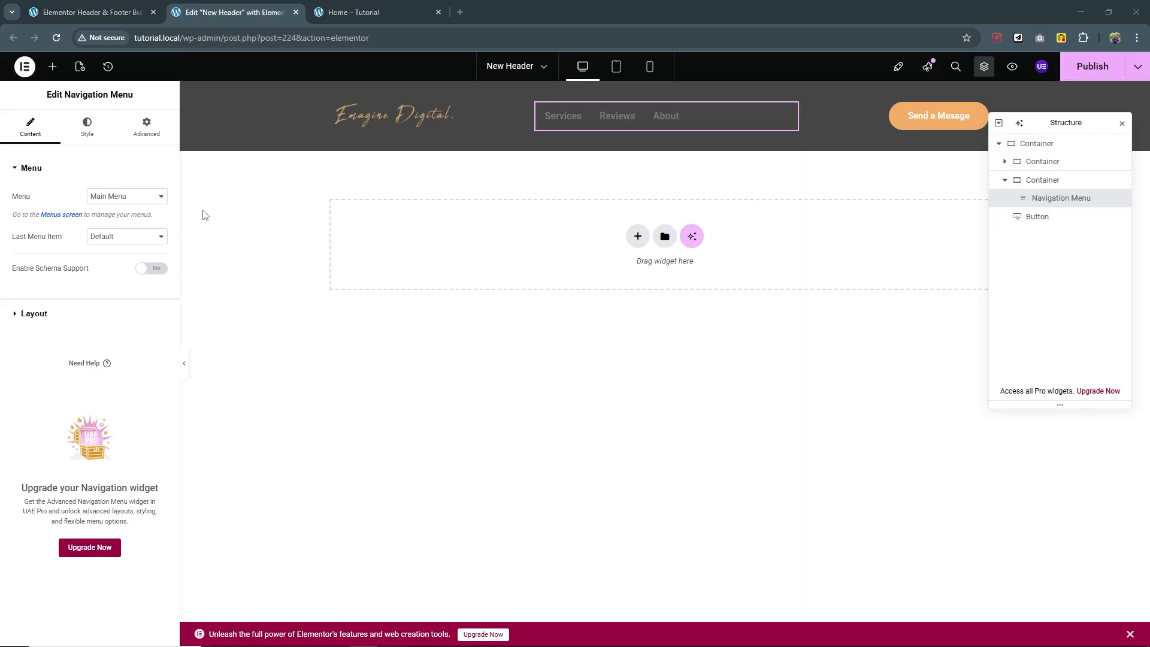
Set the navigation menu's normal text color to white.
{"action": "left_click", "coordinate": [90, 135]}
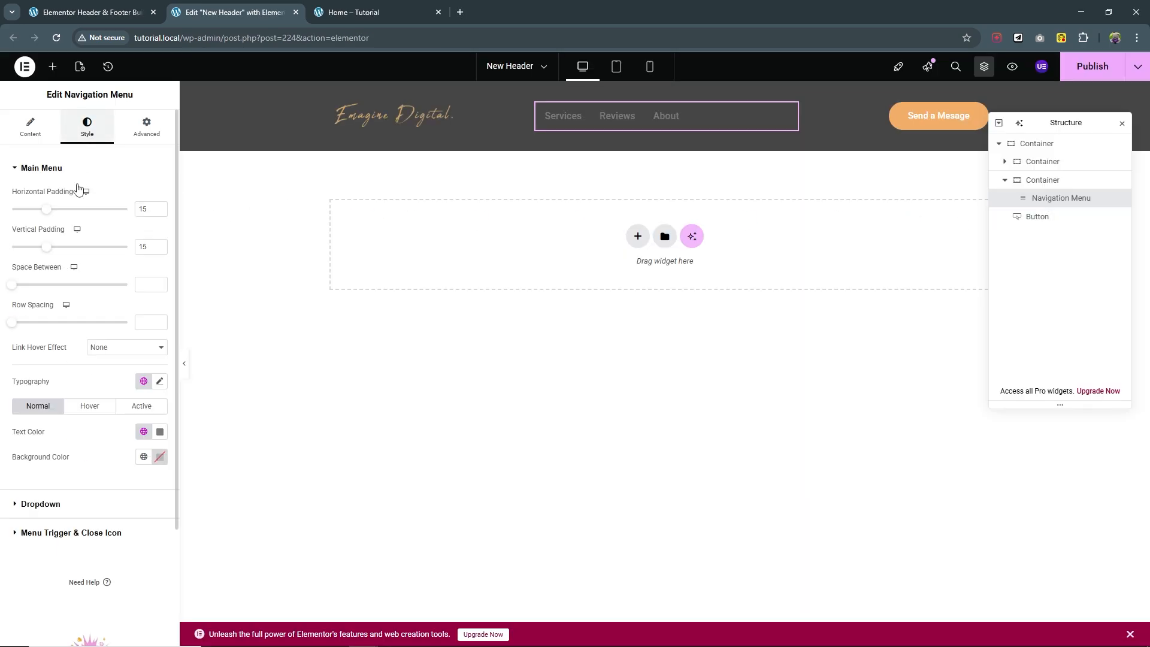
{"action": "left_click", "coordinate": [160, 432]}
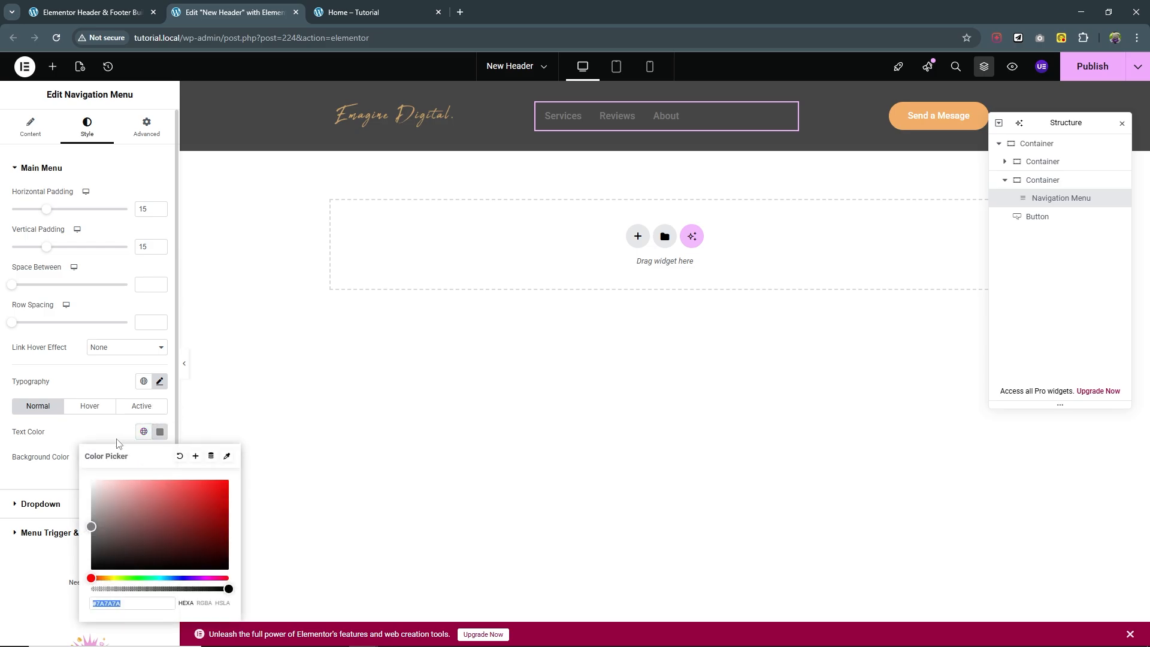
{"action": "left_click_drag", "start_coordinate": [107, 486], "coordinate": [50, 438]}
{"action": "left_click", "coordinate": [70, 440]}
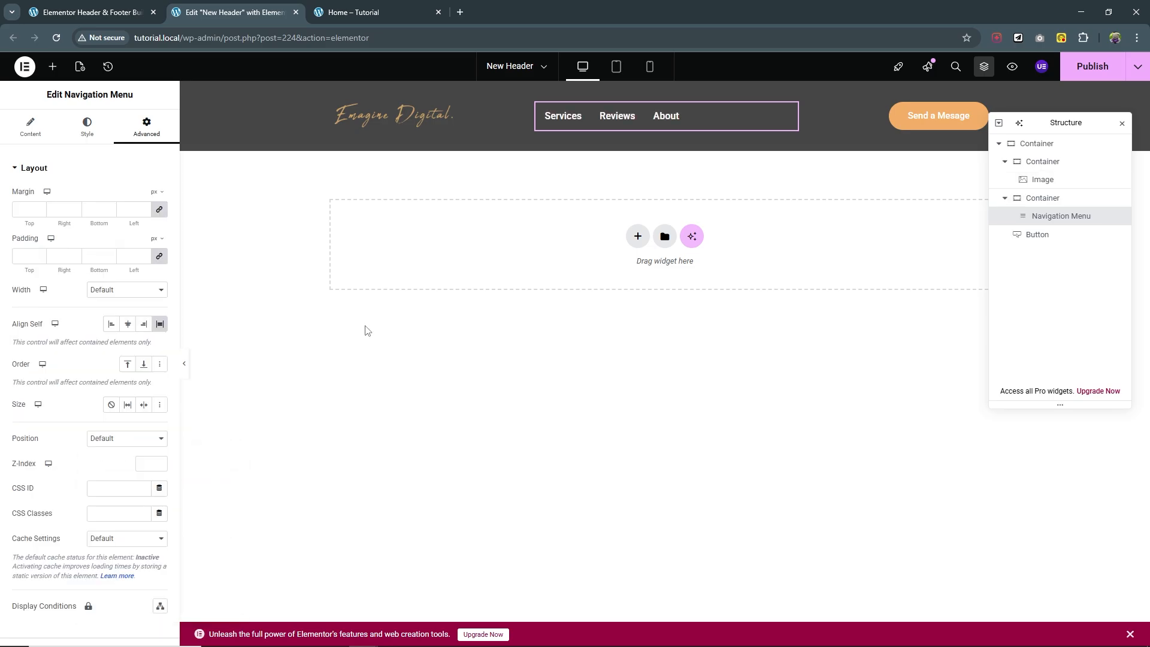
Center the alignment of the horizontal navigation menu within its container.
{"action": "left_click", "coordinate": [31, 129]}
{"action": "left_click", "coordinate": [53, 312]}
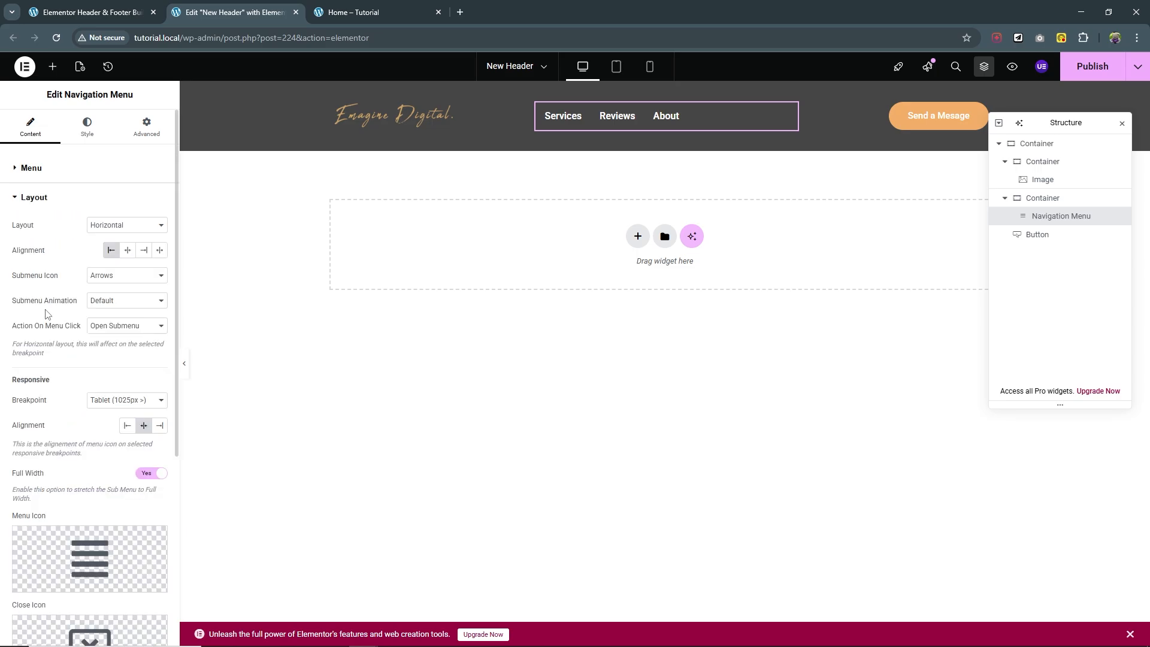
{"action": "left_click", "coordinate": [127, 251]}
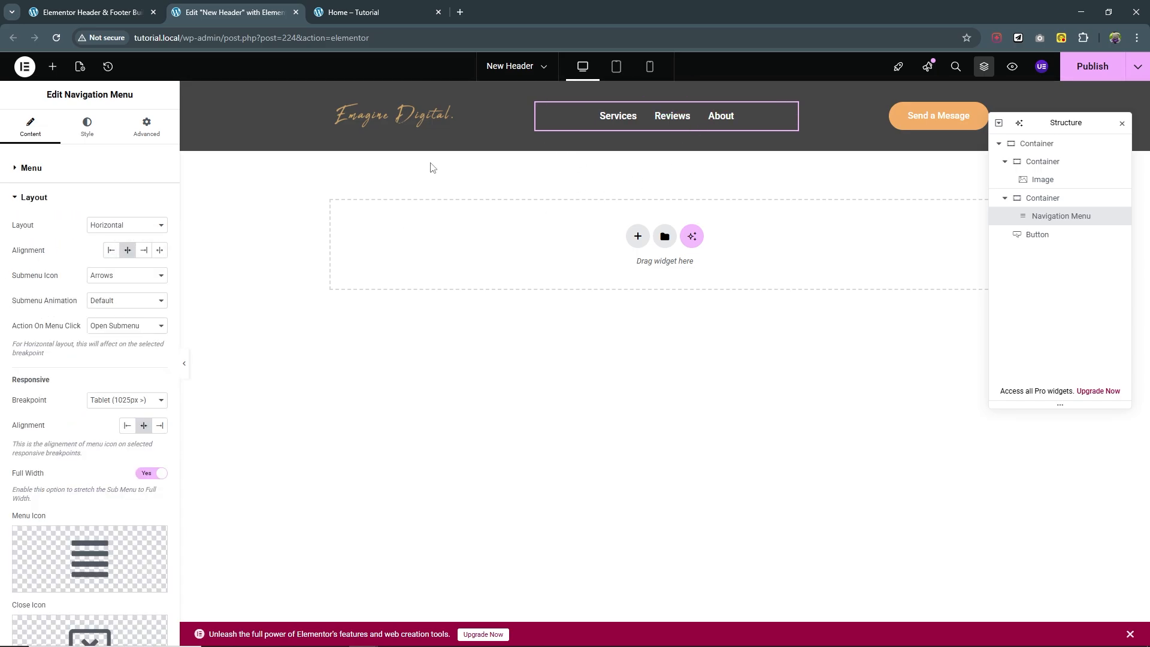
Set the navigation menu's hover text color to a light orange.
{"action": "left_click", "coordinate": [94, 132]}
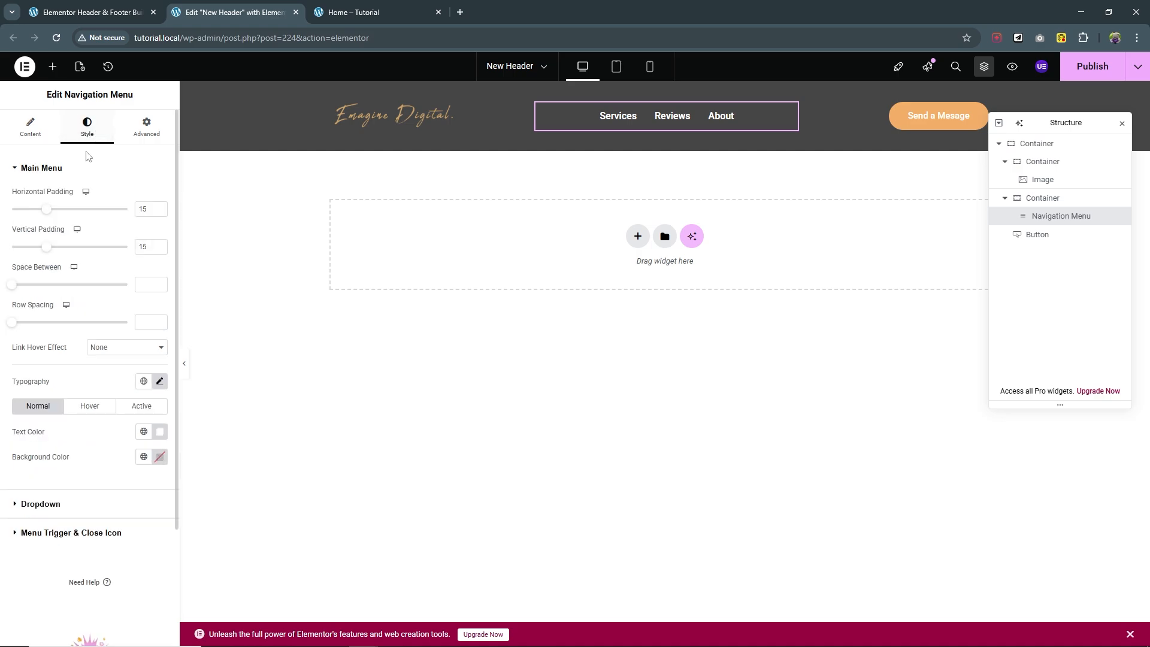
{"action": "left_click", "coordinate": [93, 406]}
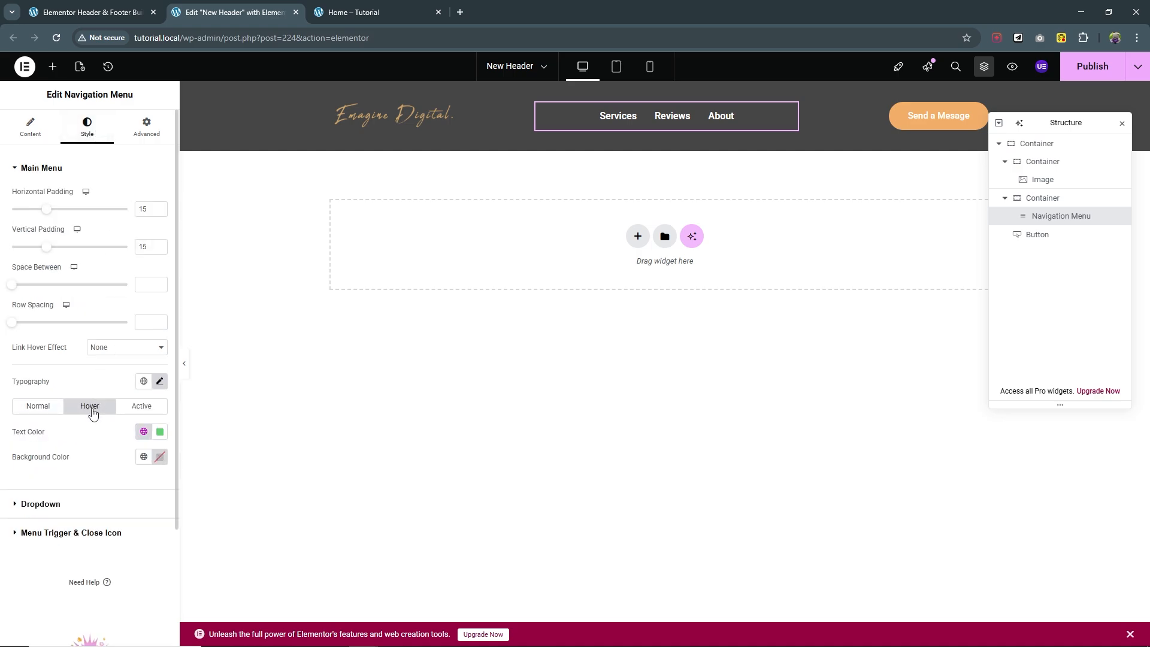
{"action": "left_click", "coordinate": [159, 431]}
{"action": "left_click_drag", "start_coordinate": [117, 578], "coordinate": [97, 577]}
{"action": "left_click_drag", "start_coordinate": [157, 495], "coordinate": [148, 486]}
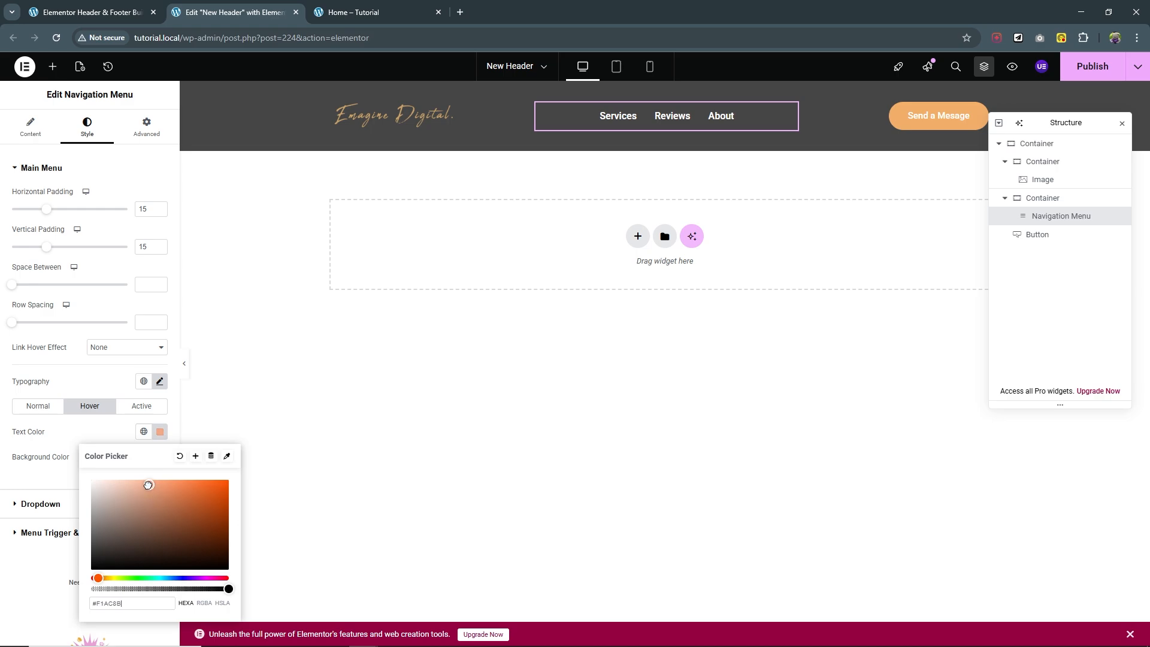
{"action": "left_click", "coordinate": [40, 475]}
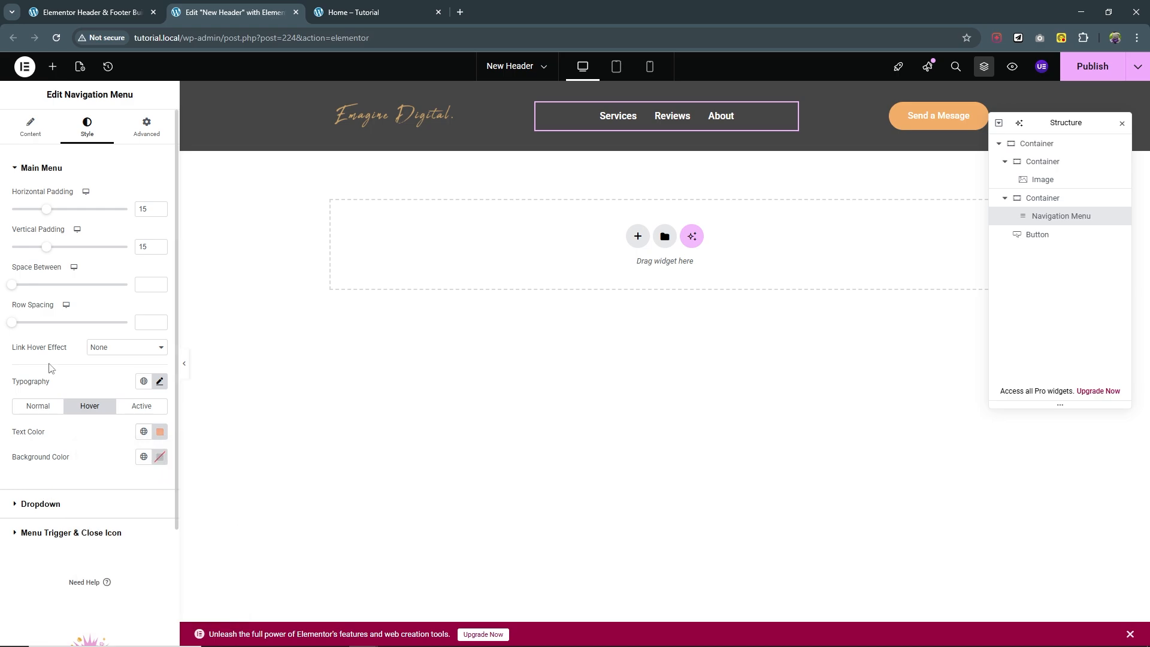
Set the menu's link hover effect to Text with the Skew animation.
{"action": "left_click", "coordinate": [111, 350]}
{"action": "left_click", "coordinate": [110, 429]}
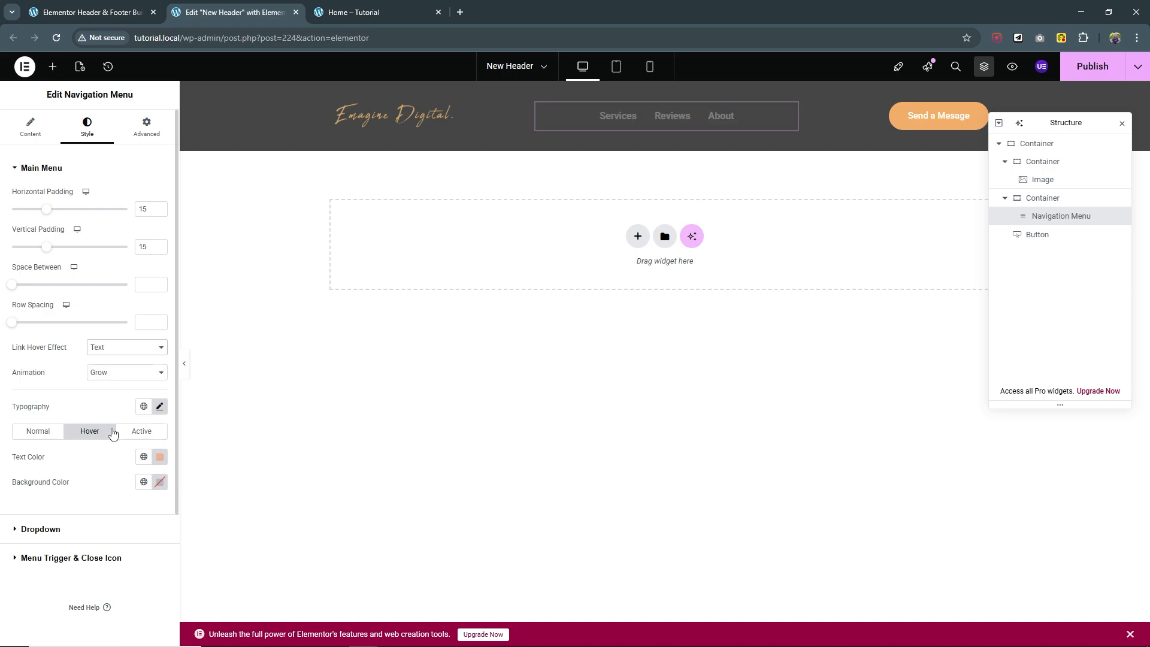
{"action": "left_click", "coordinate": [108, 374]}
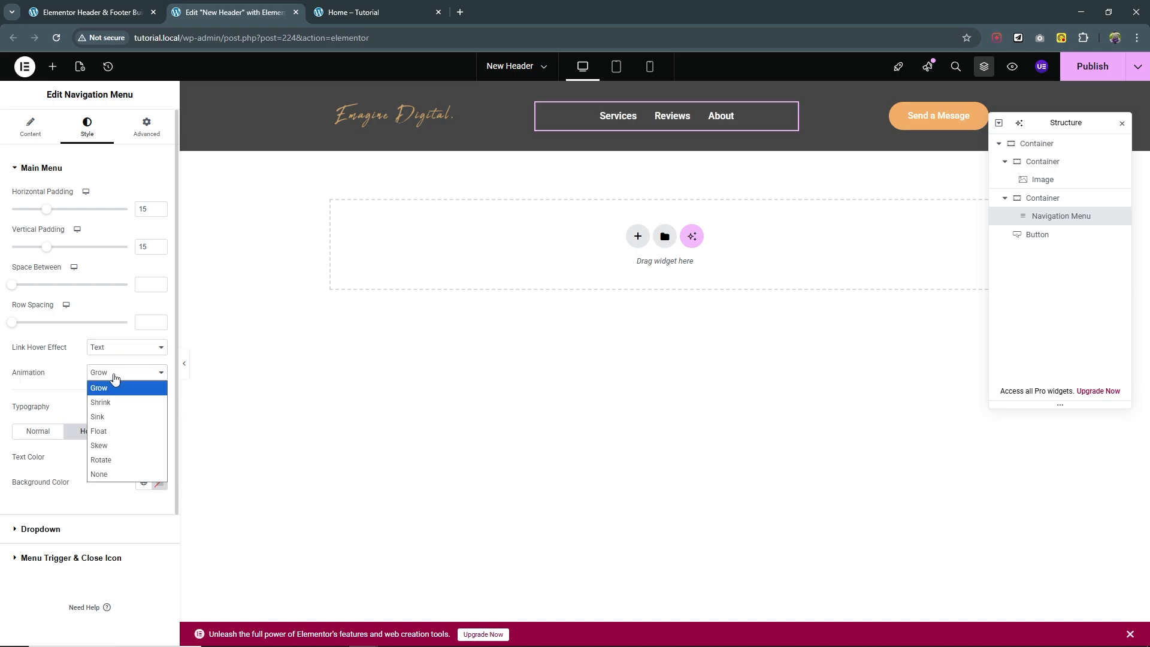
{"action": "left_click", "coordinate": [131, 445]}
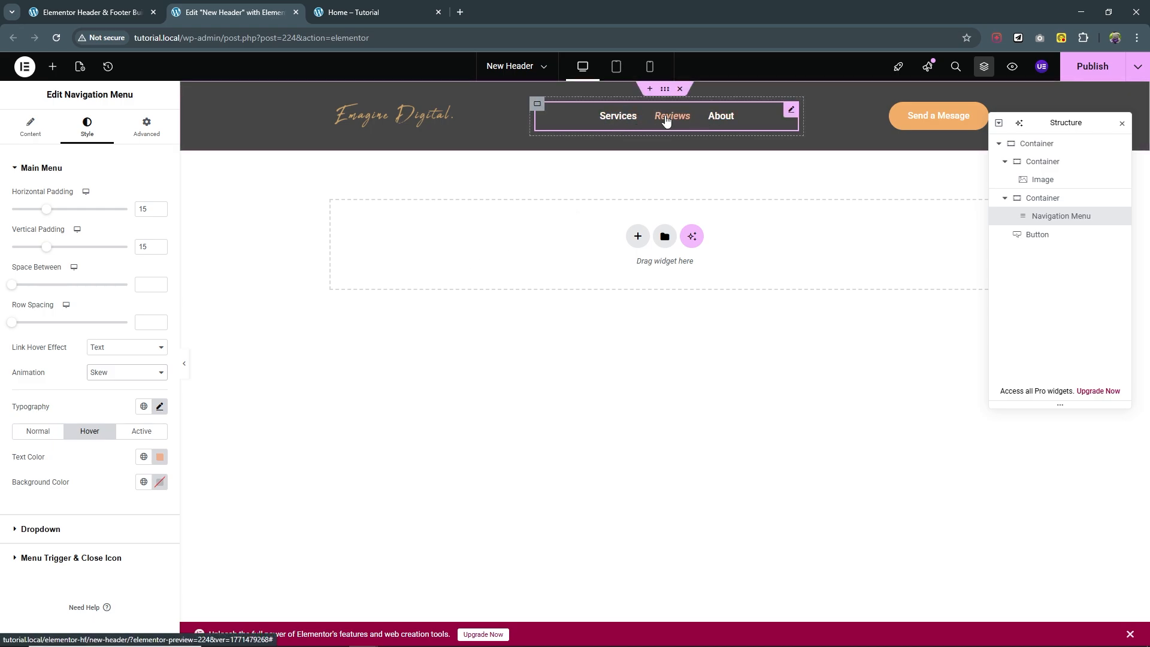
Publish the header with its navigation menu and reload the home page to view the result.
{"action": "left_click", "coordinate": [1072, 76]}
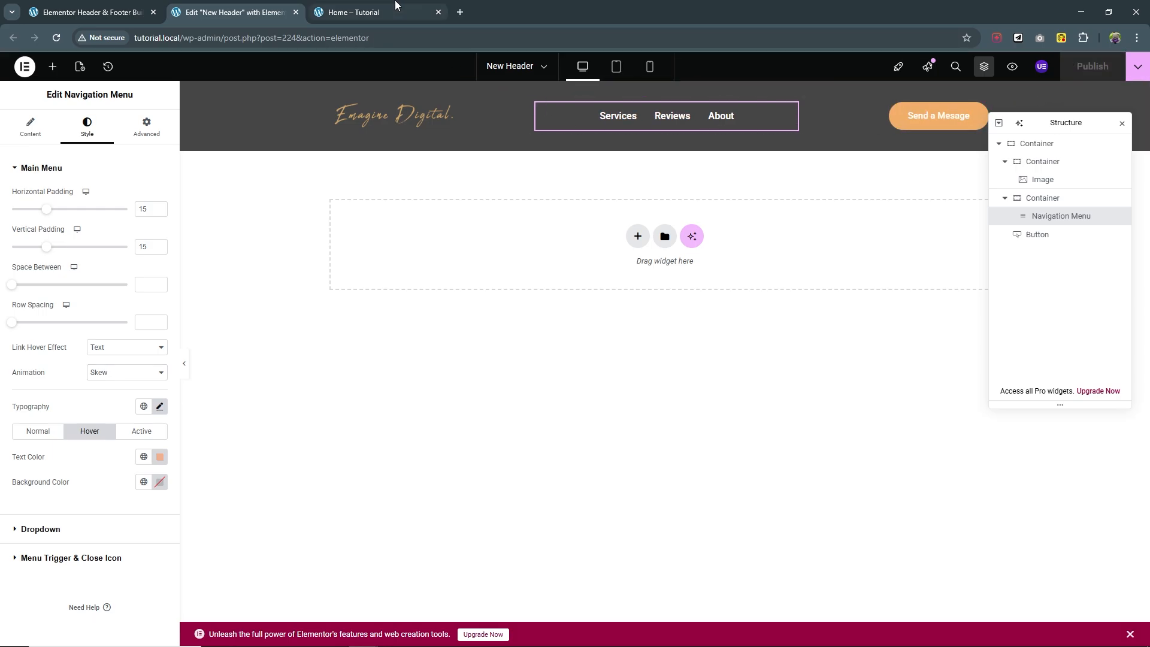
{"action": "left_click", "coordinate": [360, 12]}
{"action": "left_click", "coordinate": [57, 38]}
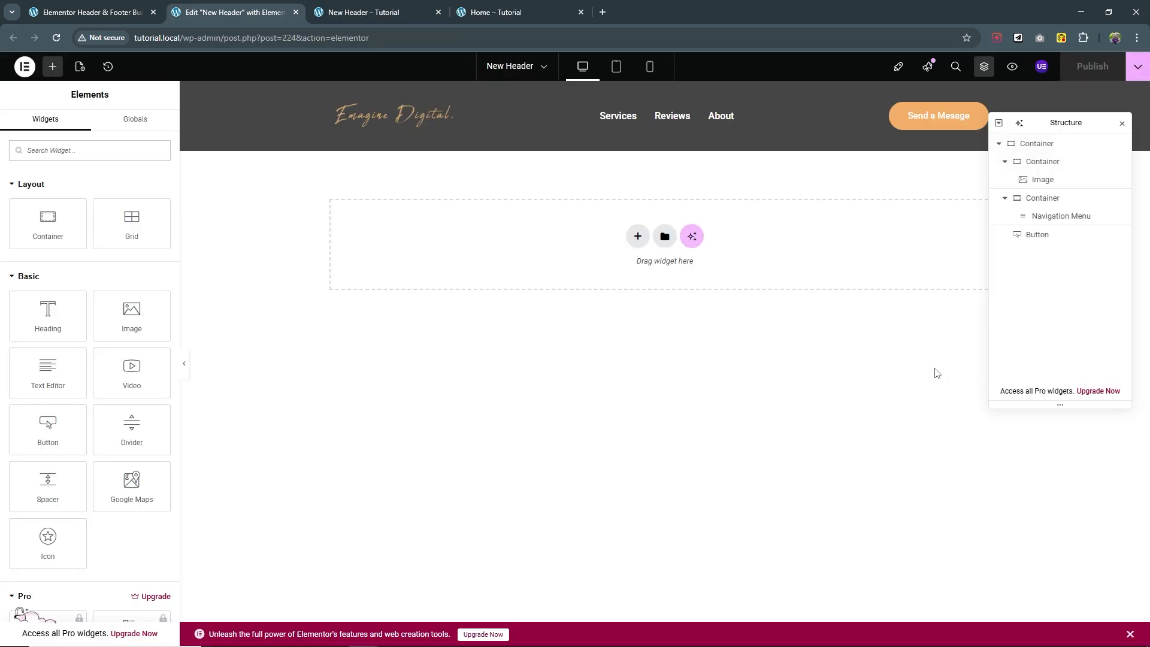
Set the outer header container's minimum height to 118 px and publish the change.
{"action": "left_click", "coordinate": [1045, 143]}
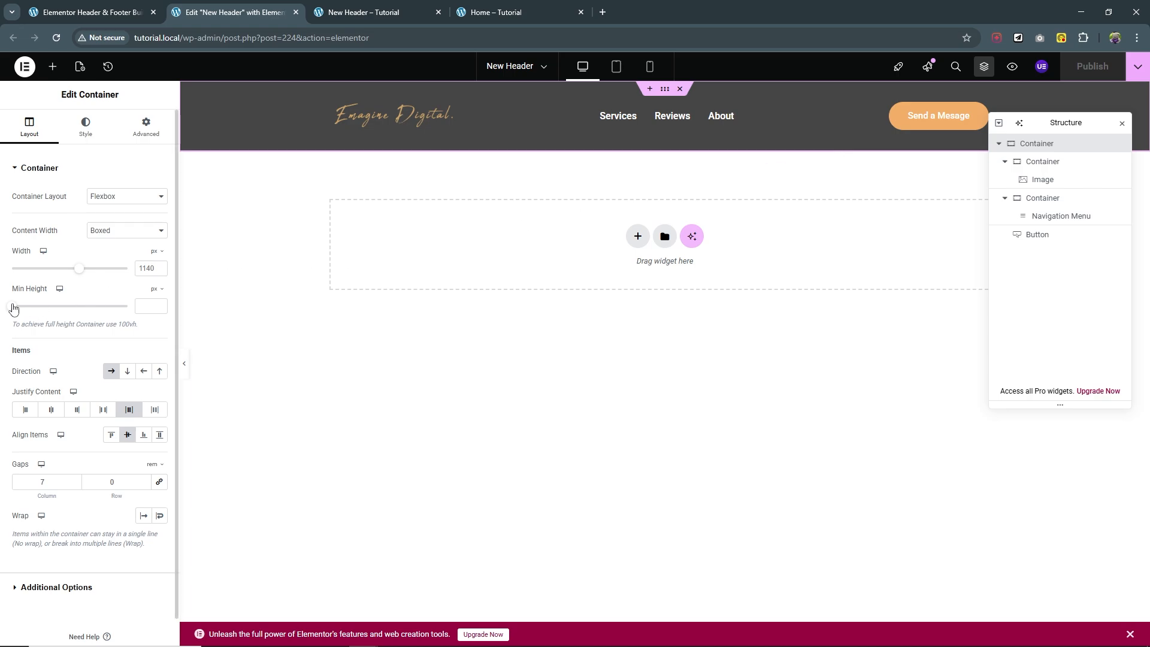
{"action": "left_click_drag", "start_coordinate": [14, 310], "coordinate": [22, 307]}
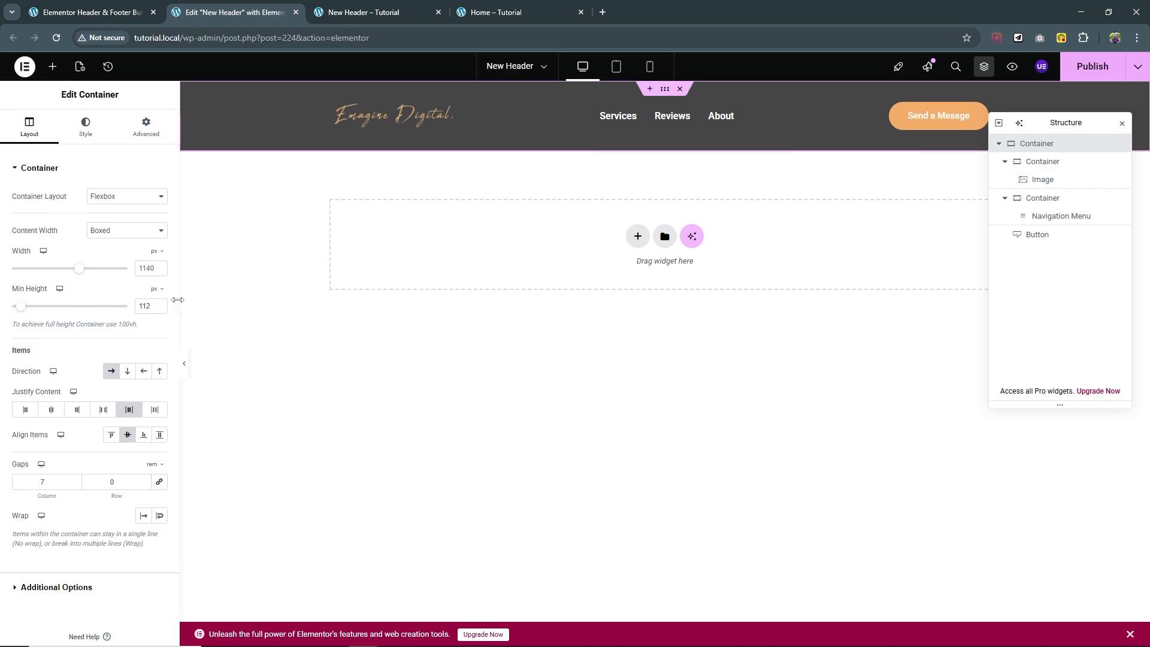
{"action": "left_click_drag", "start_coordinate": [151, 303], "coordinate": [42, 301]}
{"action": "type", "text": "125"}
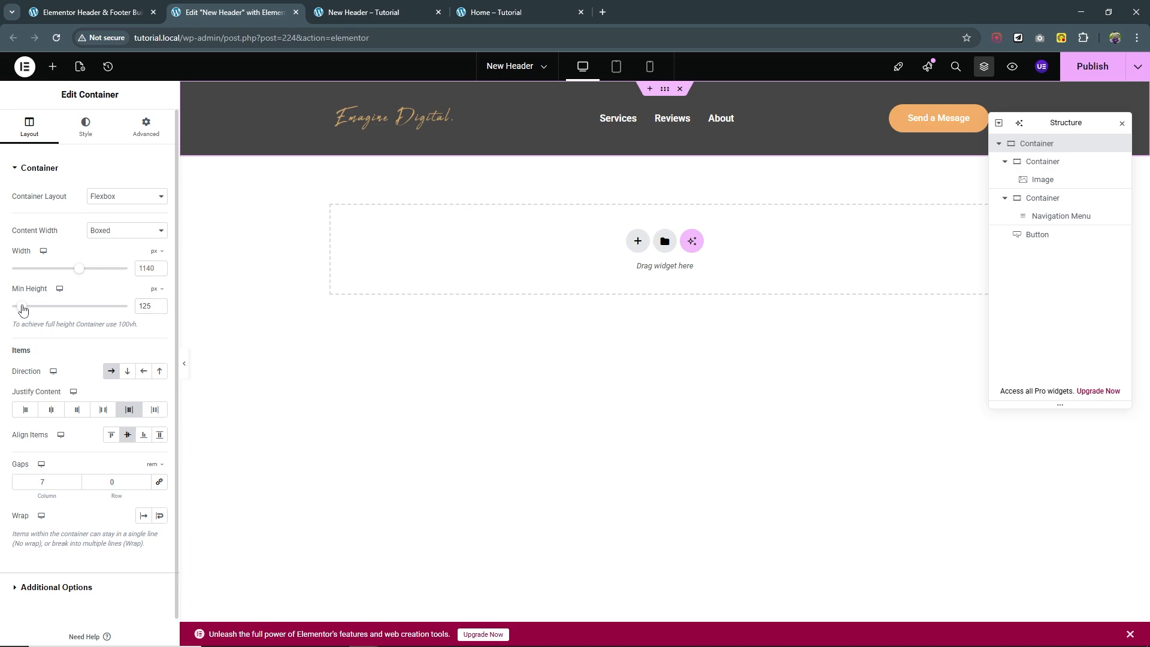
{"action": "left_click_drag", "start_coordinate": [22, 309], "coordinate": [21, 308]}
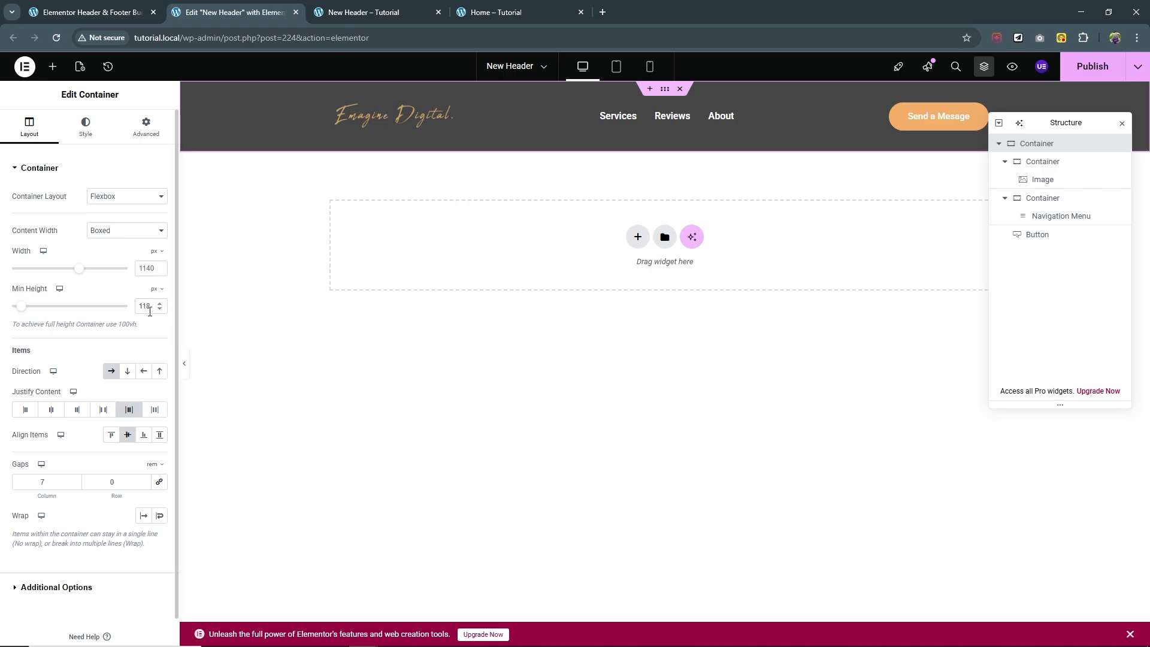
{"action": "left_click", "coordinate": [1092, 67]}
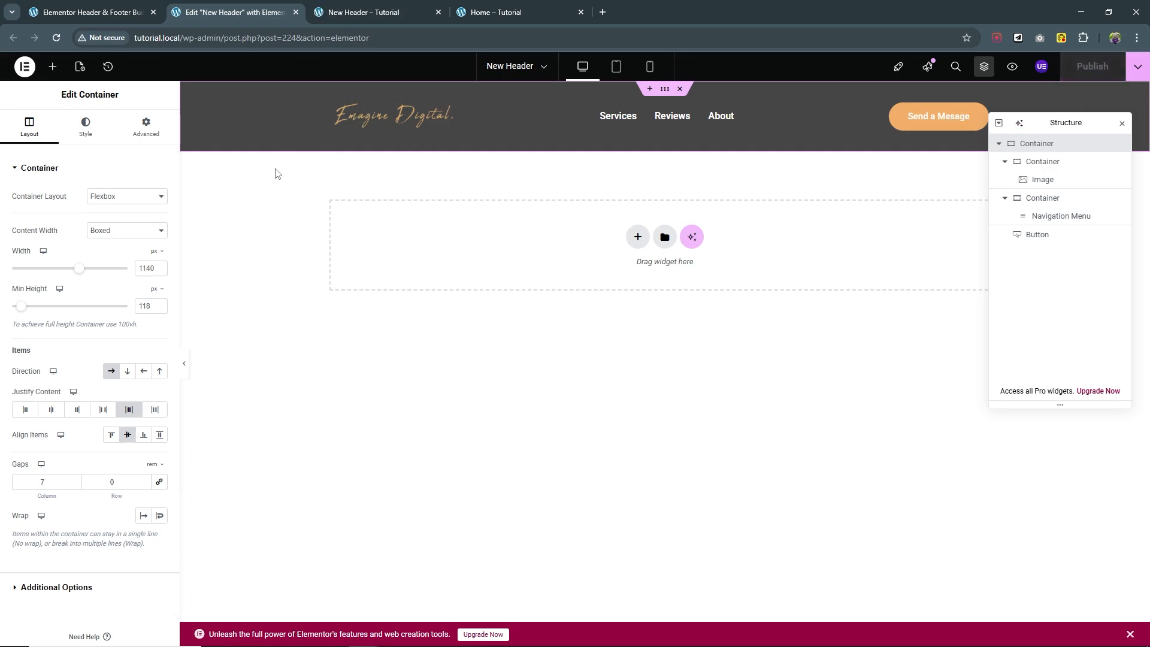
Set the outer header container's bottom margin to -118 px, publish the header and reload the home page to check the overlap.
{"action": "left_click", "coordinate": [147, 134]}
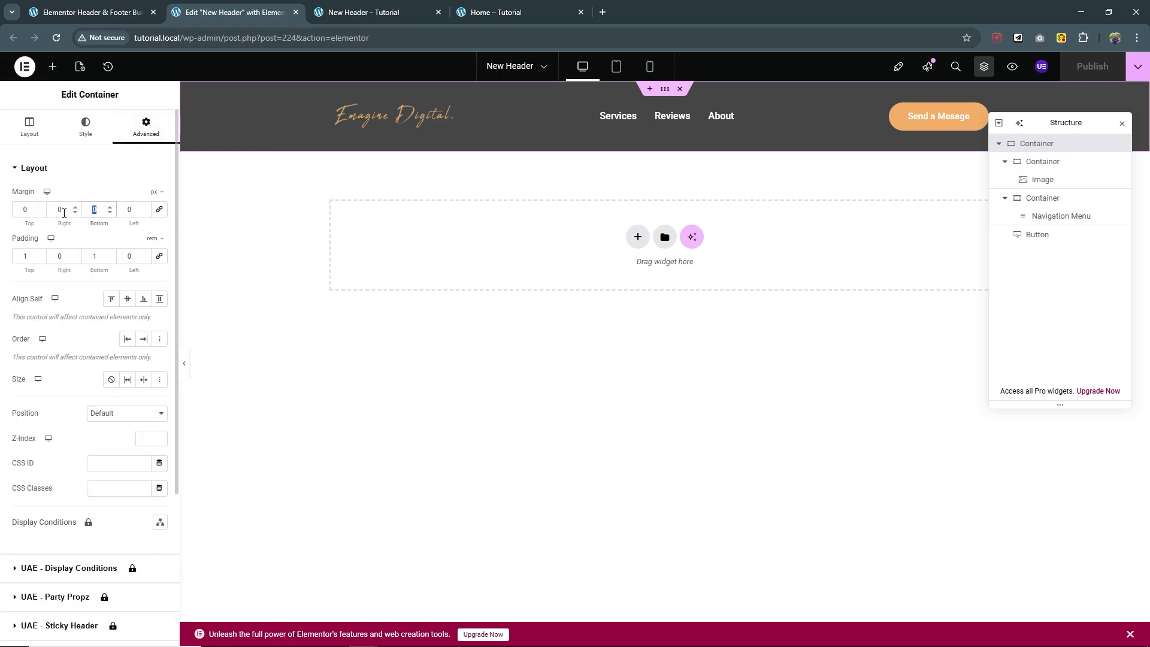
{"action": "type", "text": "-118"}
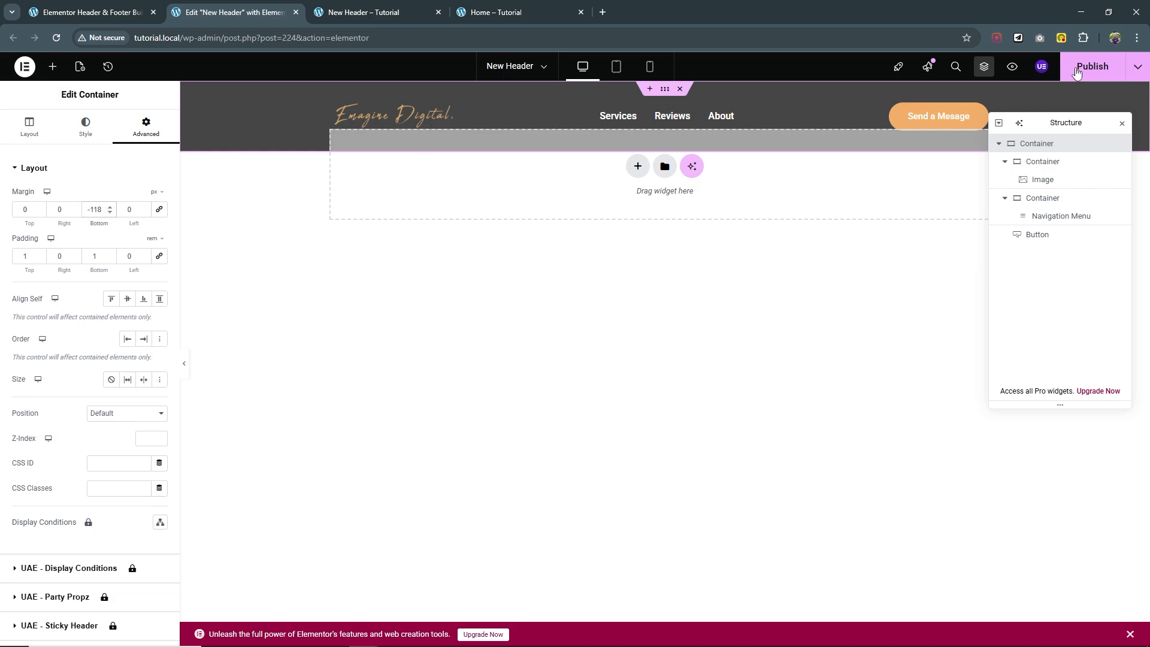
{"action": "left_click", "coordinate": [1092, 68]}
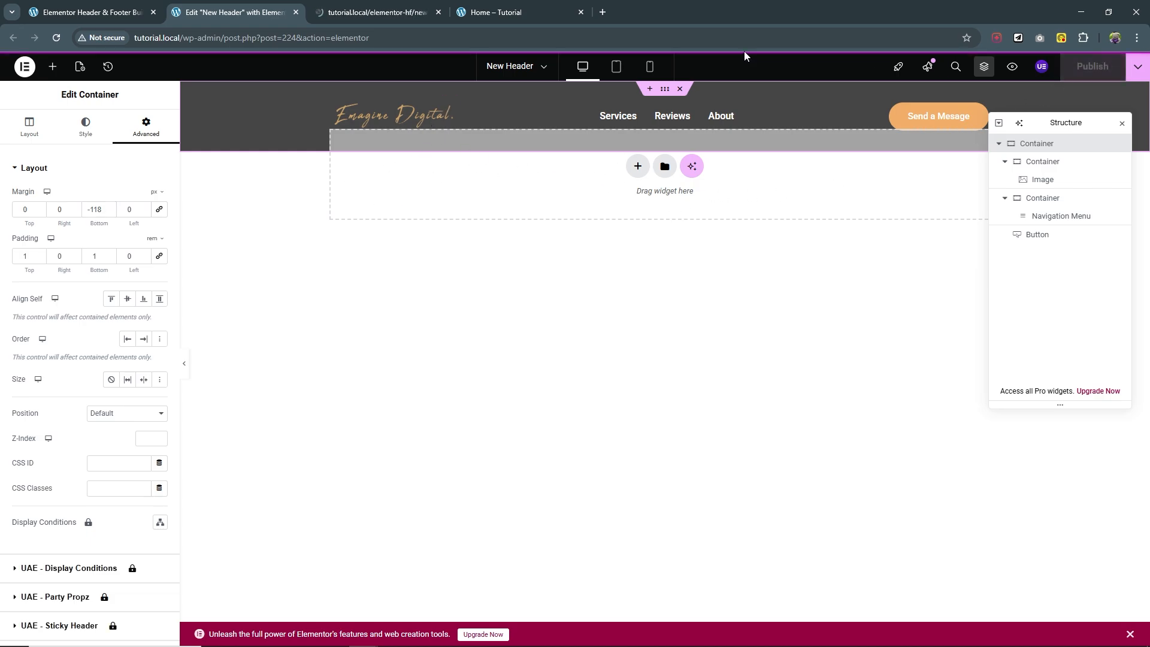
{"action": "left_click", "coordinate": [439, 12]}
{"action": "left_click", "coordinate": [352, 11]}
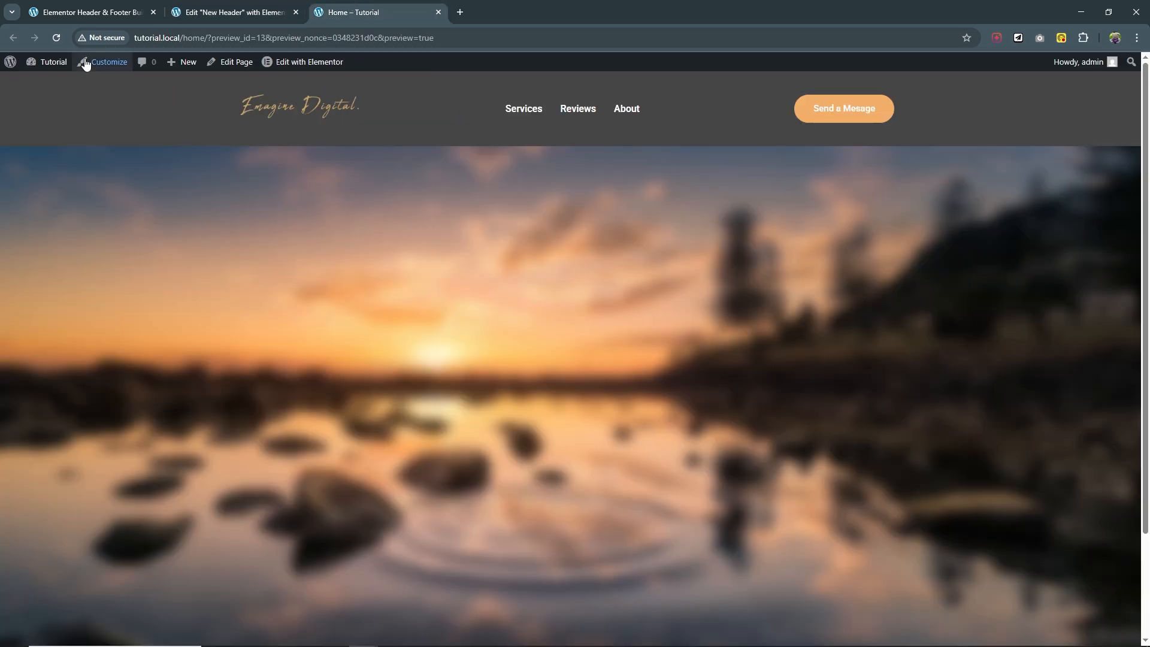
{"action": "left_click", "coordinate": [56, 37]}
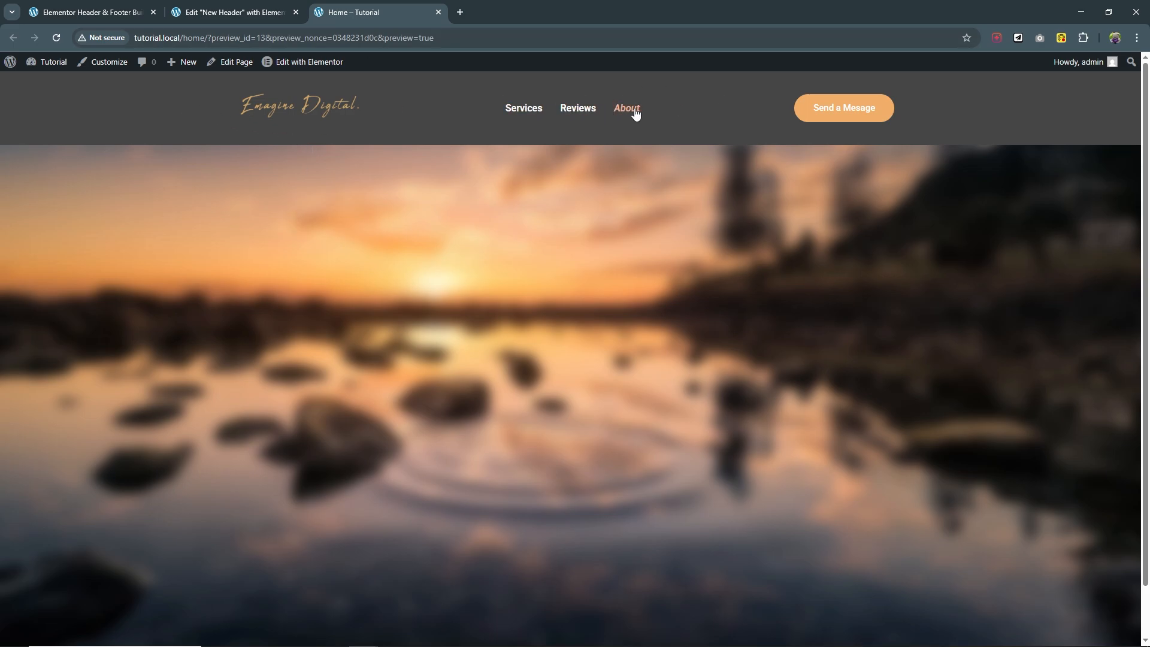
Reduce the outer header container's background color to about half opacity, publish it and view the home page.
{"action": "left_click", "coordinate": [231, 6]}
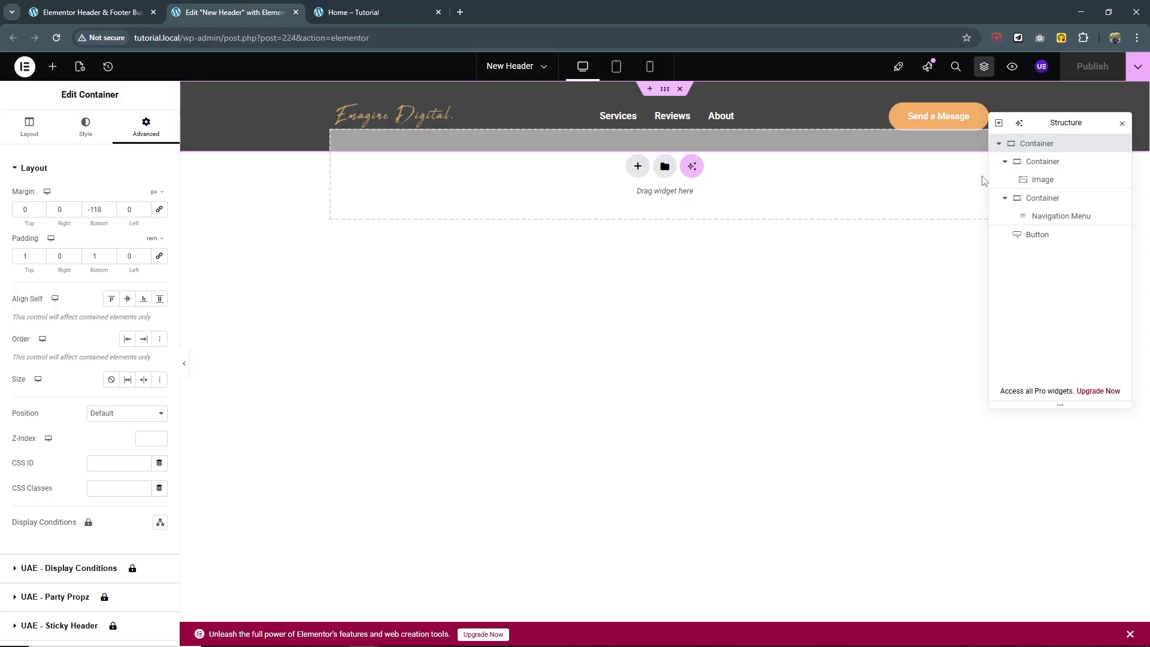
{"action": "left_click", "coordinate": [86, 127]}
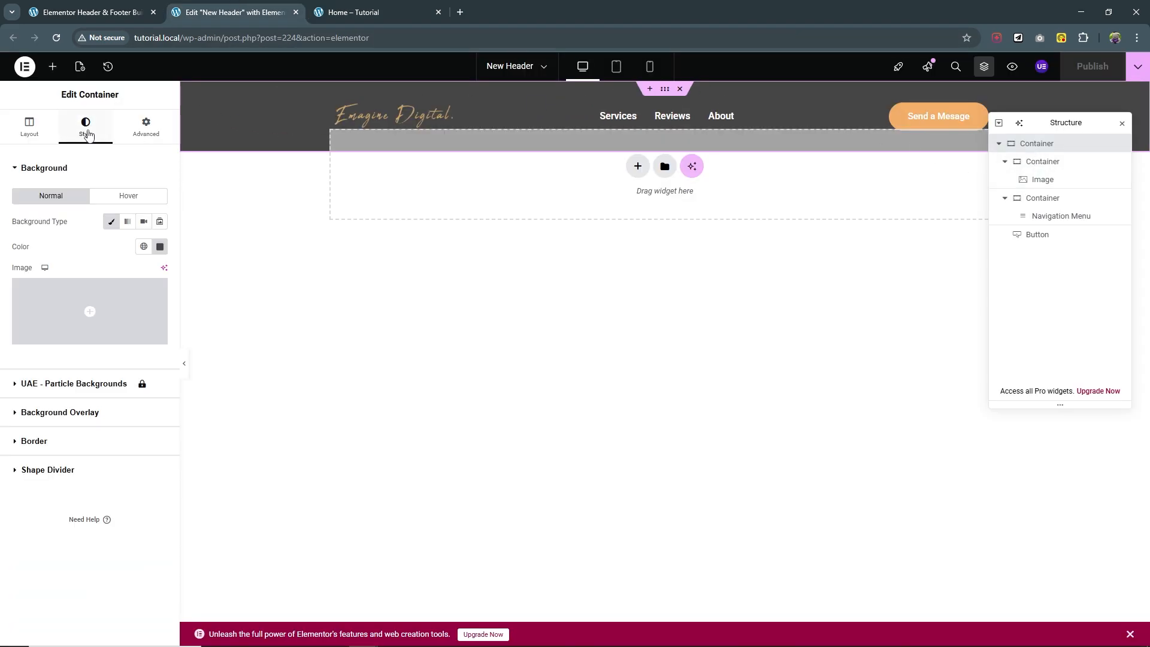
{"action": "left_click", "coordinate": [160, 247]}
{"action": "left_click_drag", "start_coordinate": [228, 403], "coordinate": [155, 404]}
{"action": "left_click", "coordinate": [372, 339]}
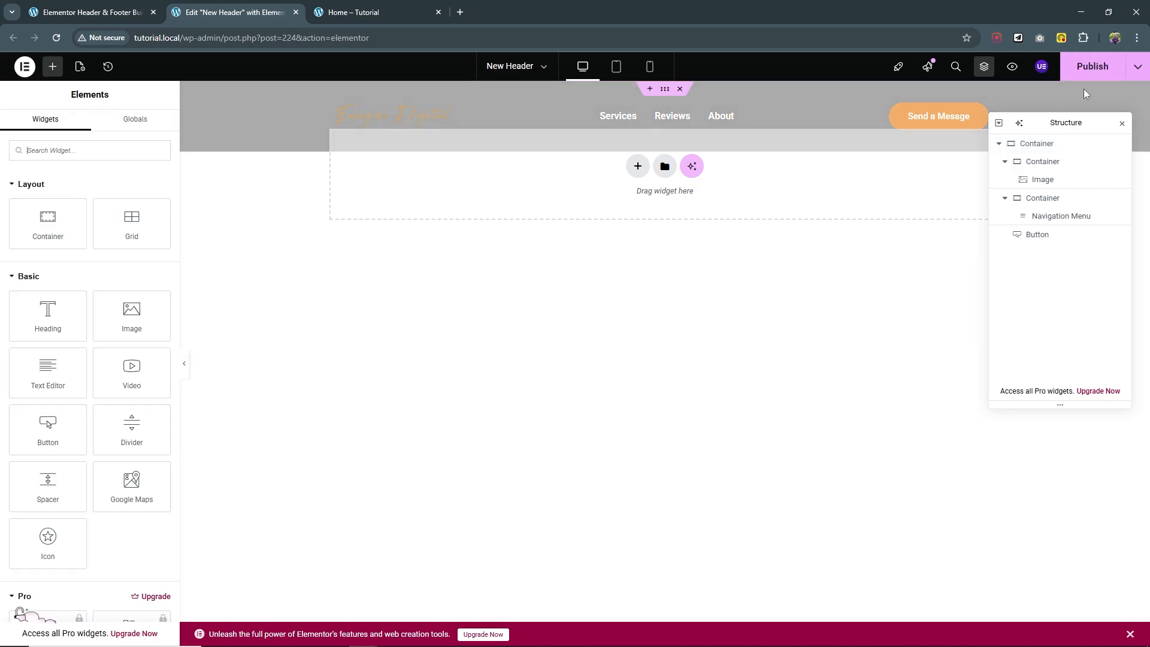
{"action": "left_click", "coordinate": [1070, 67]}
{"action": "left_click", "coordinate": [389, 7]}
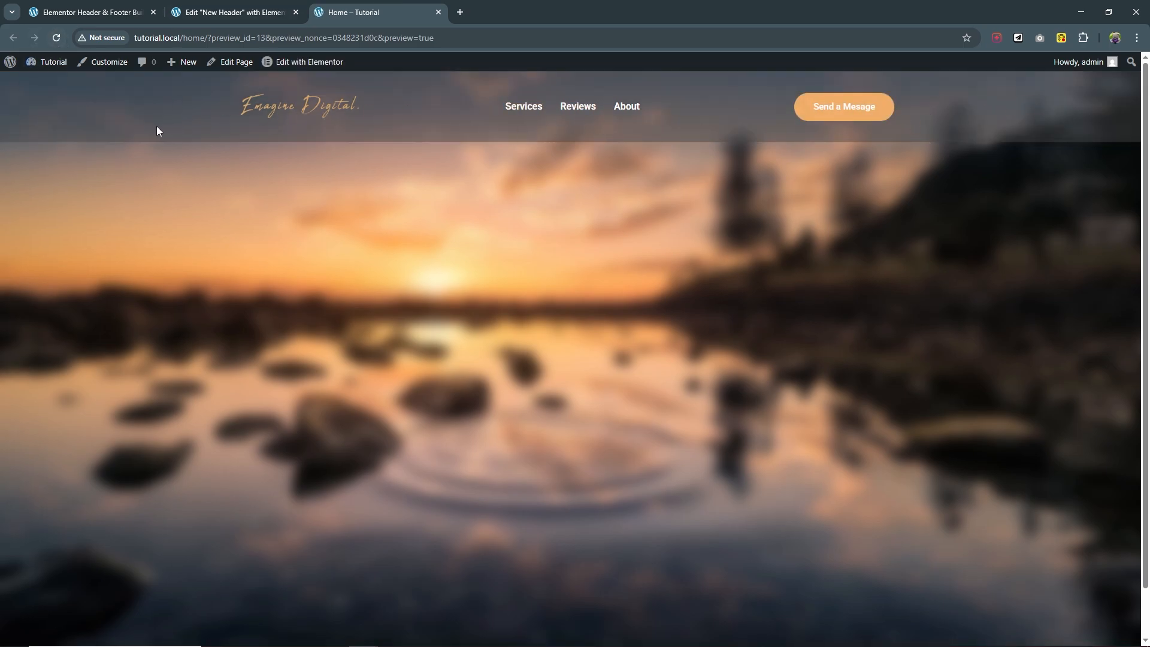
Clear the outer header container's background color, publish the header and reload the home page to view it.
{"action": "left_click", "coordinate": [286, 14]}
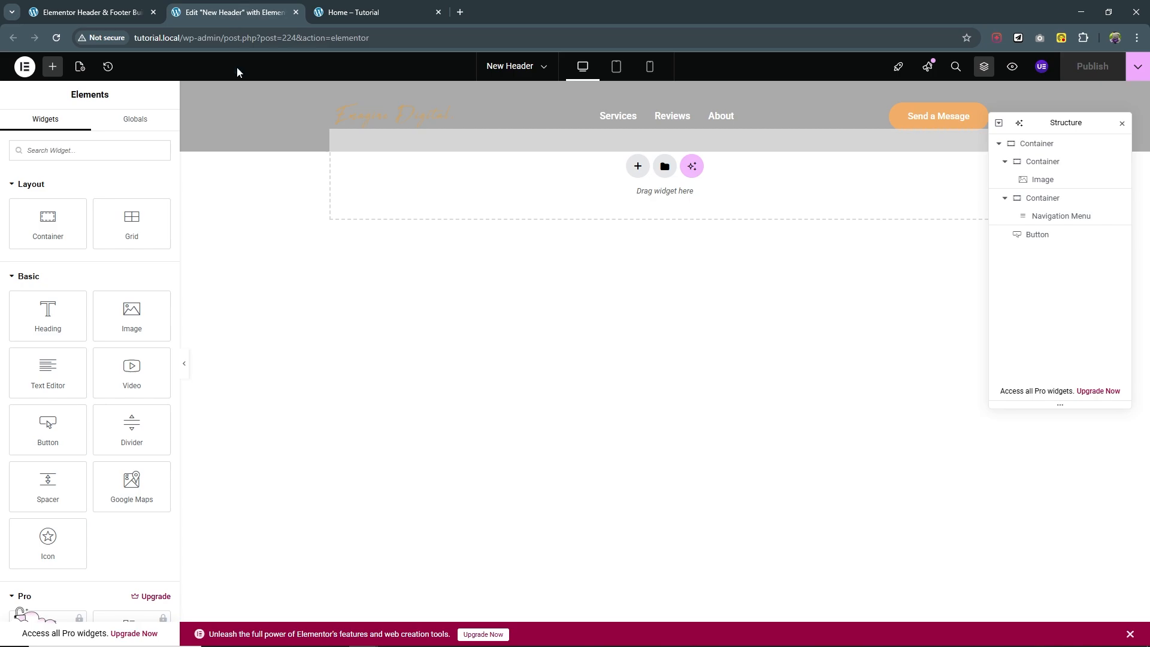
{"action": "left_click", "coordinate": [1042, 148]}
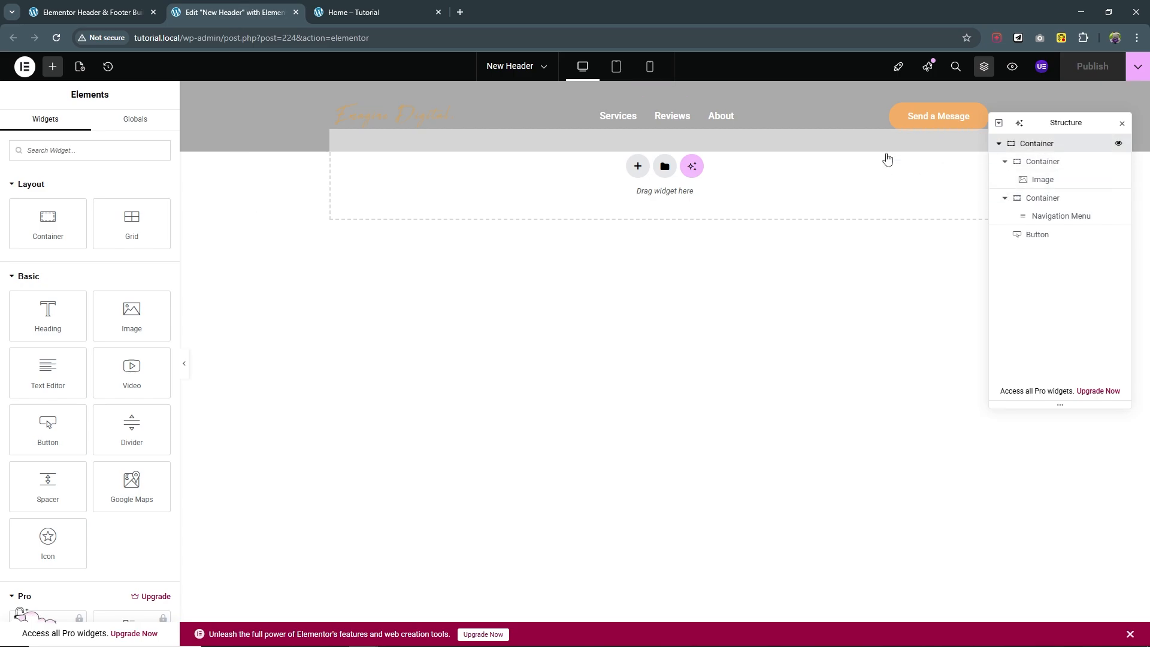
{"action": "left_click", "coordinate": [159, 246]}
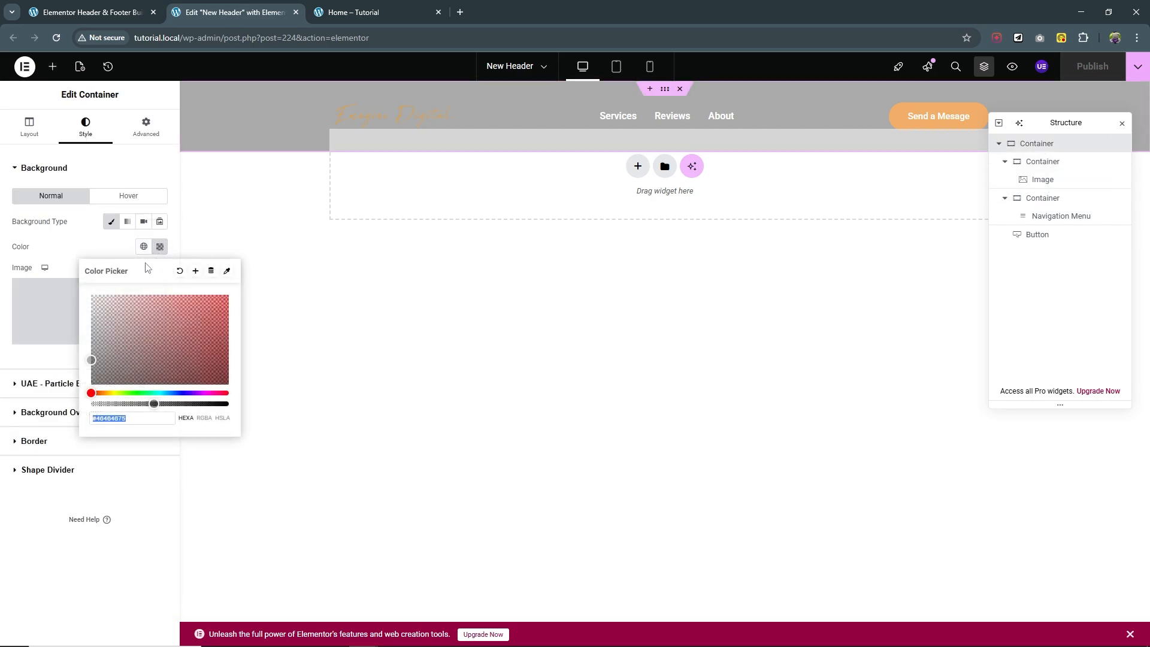
{"action": "left_click", "coordinate": [179, 271]}
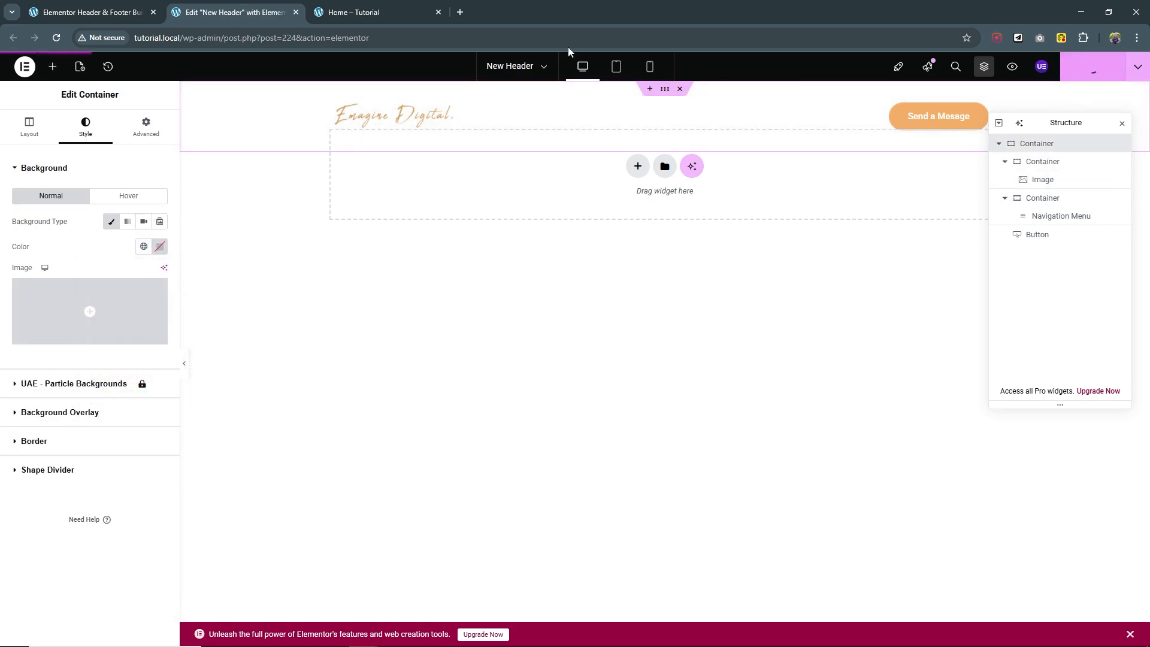
{"action": "left_click", "coordinate": [379, 7]}
{"action": "left_click", "coordinate": [56, 41]}
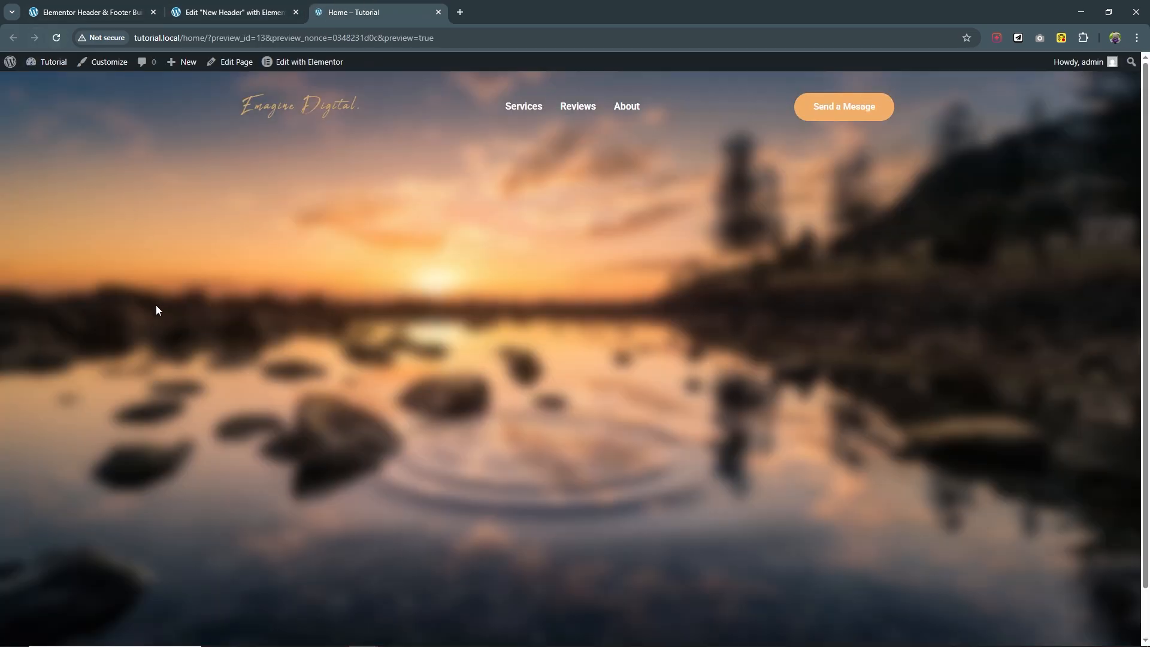